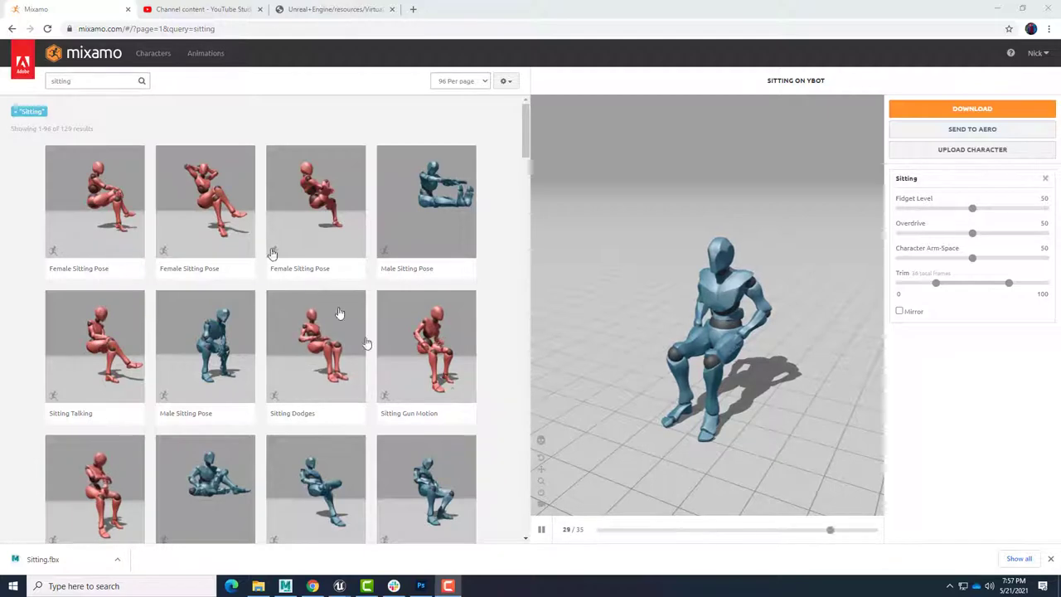
- Search Mixamo for 'phone' instead of 'sitting' and scroll through the 34 phone results
{"action": "left_click_drag", "start_coordinate": [525, 149], "coordinate": [523, 106]}
{"action": "left_click", "coordinate": [74, 80]}
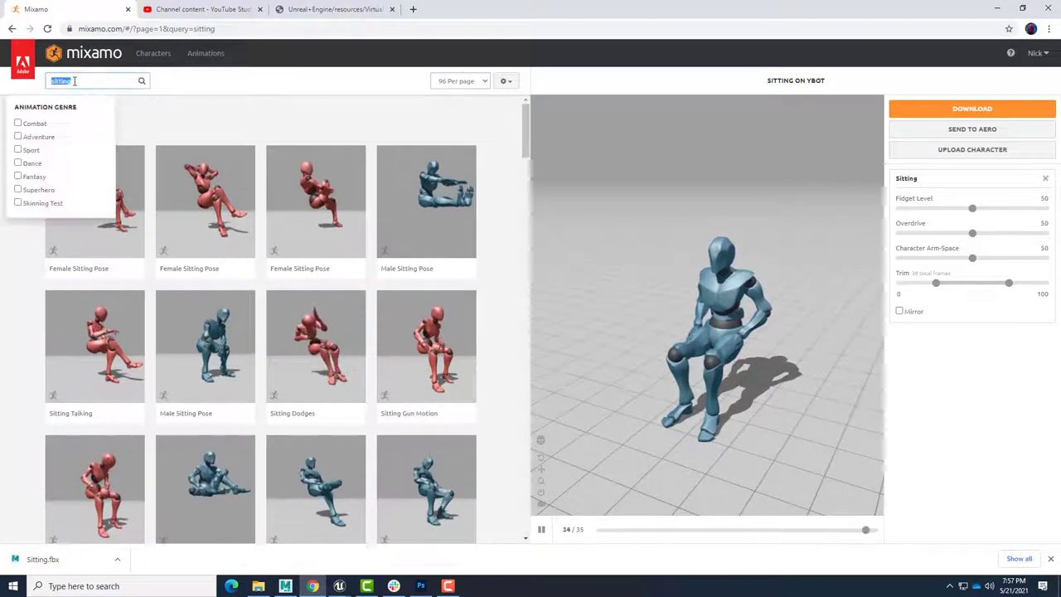
{"action": "type", "text": "ph"}
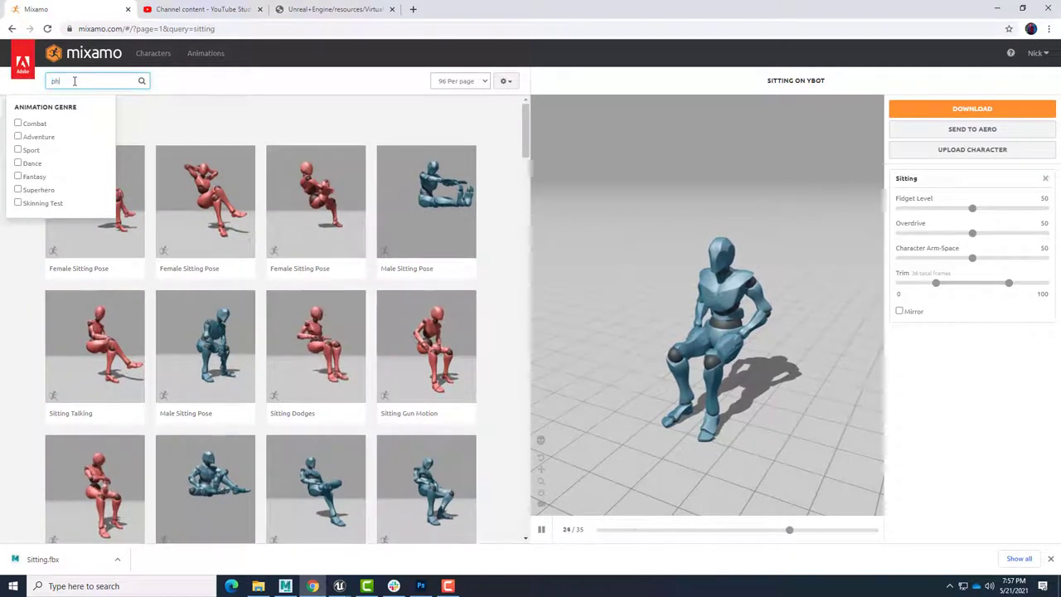
{"action": "type", "text": "one"}
{"action": "key", "text": "Return"}
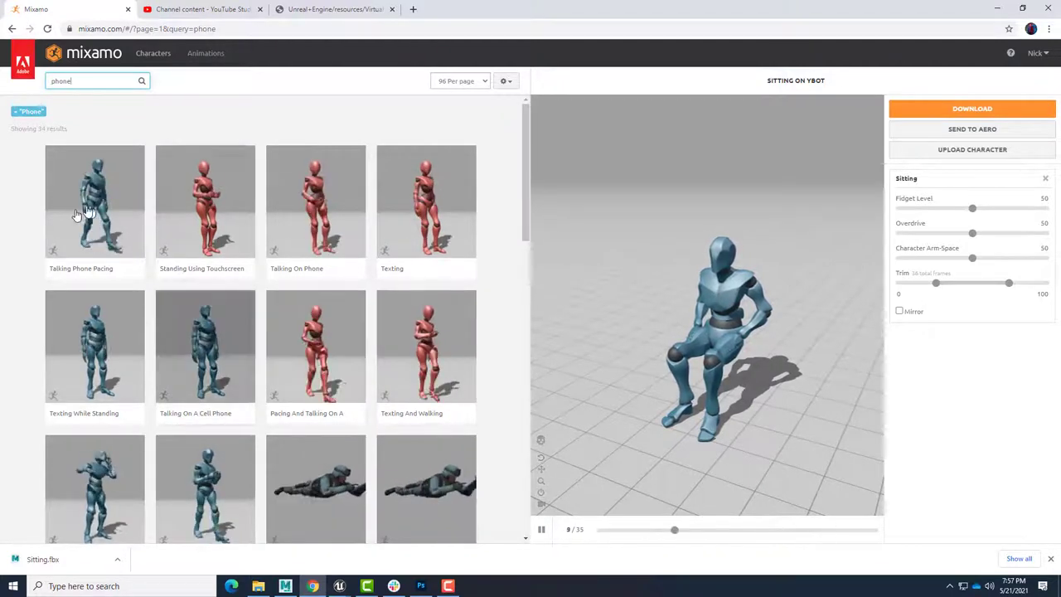
{"action": "left_click_drag", "start_coordinate": [525, 233], "coordinate": [524, 282]}
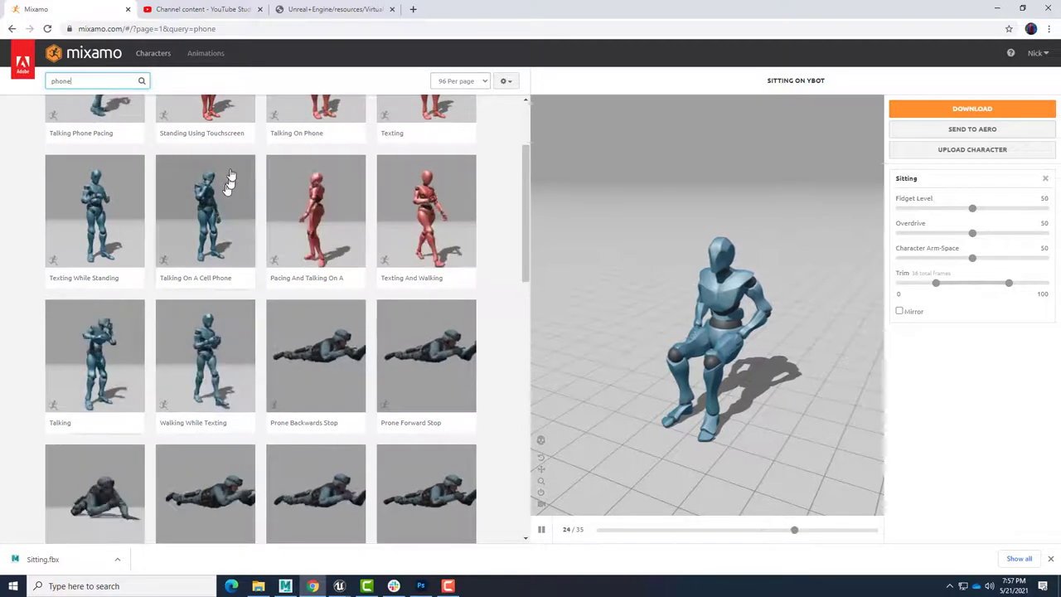
{"action": "left_click_drag", "start_coordinate": [525, 287], "coordinate": [527, 211]}
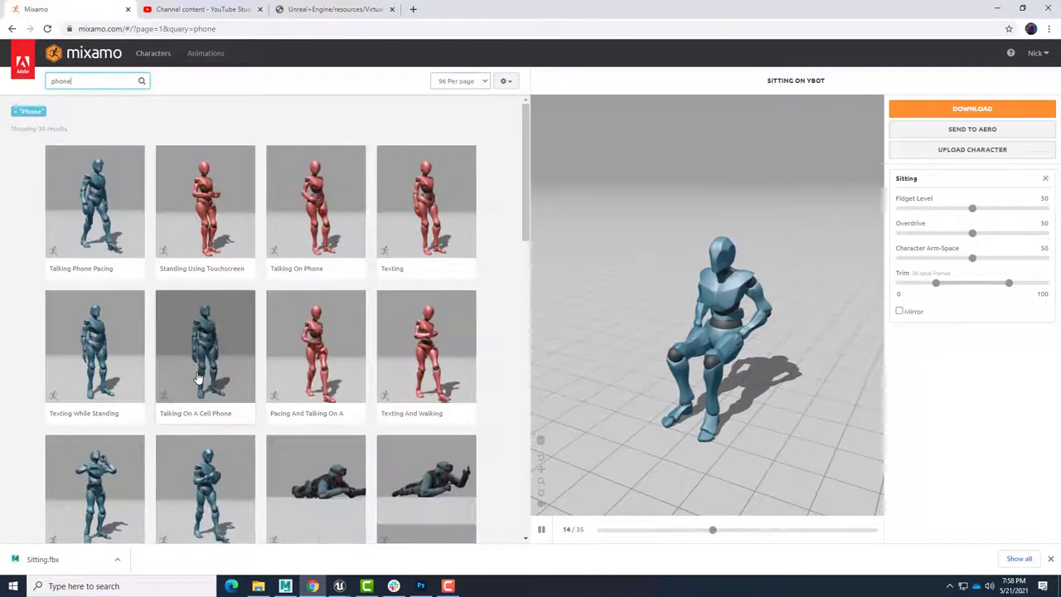
- Open ybot-char_v01.fbx from the MixamoFBX folder in MotionBuilder, accepting the default open options
{"action": "left_click", "coordinate": [285, 585]}
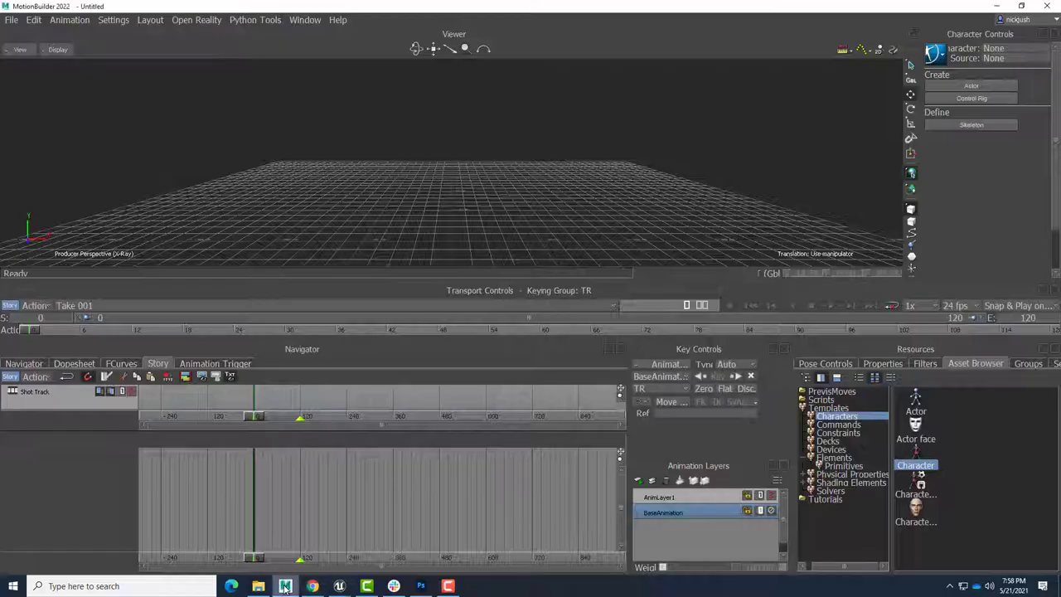
{"action": "left_click", "coordinate": [13, 20]}
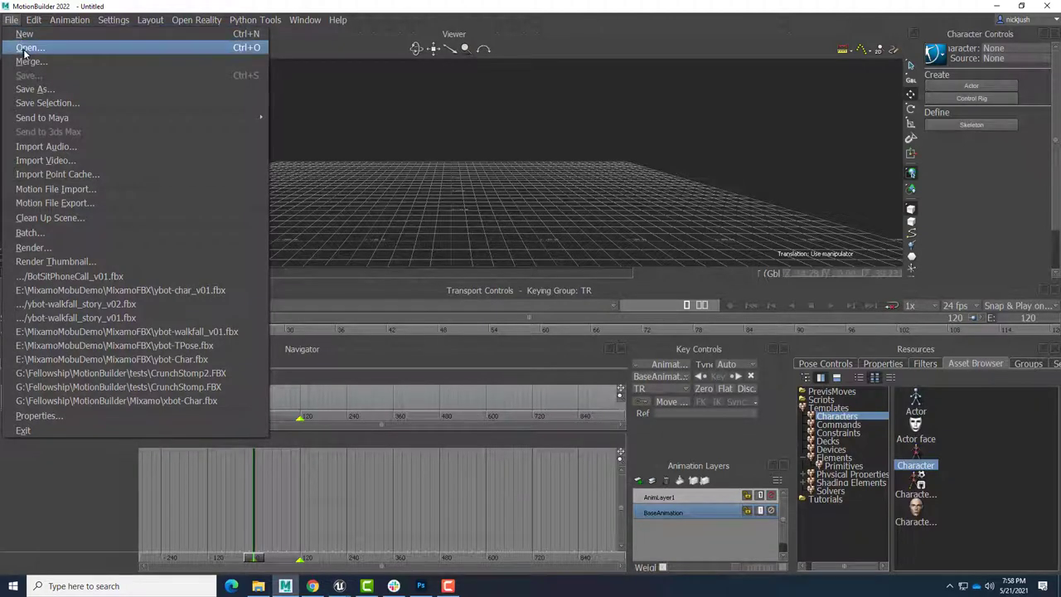
{"action": "left_click", "coordinate": [29, 48]}
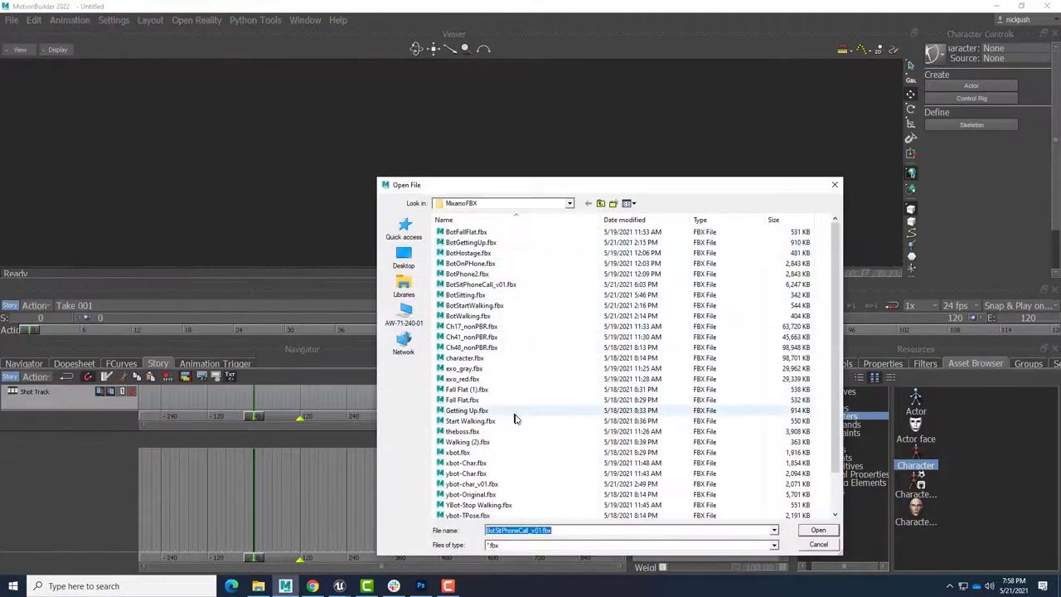
{"action": "scroll", "coordinate": [520, 429], "scroll_direction": "down", "scroll_amount": 2}
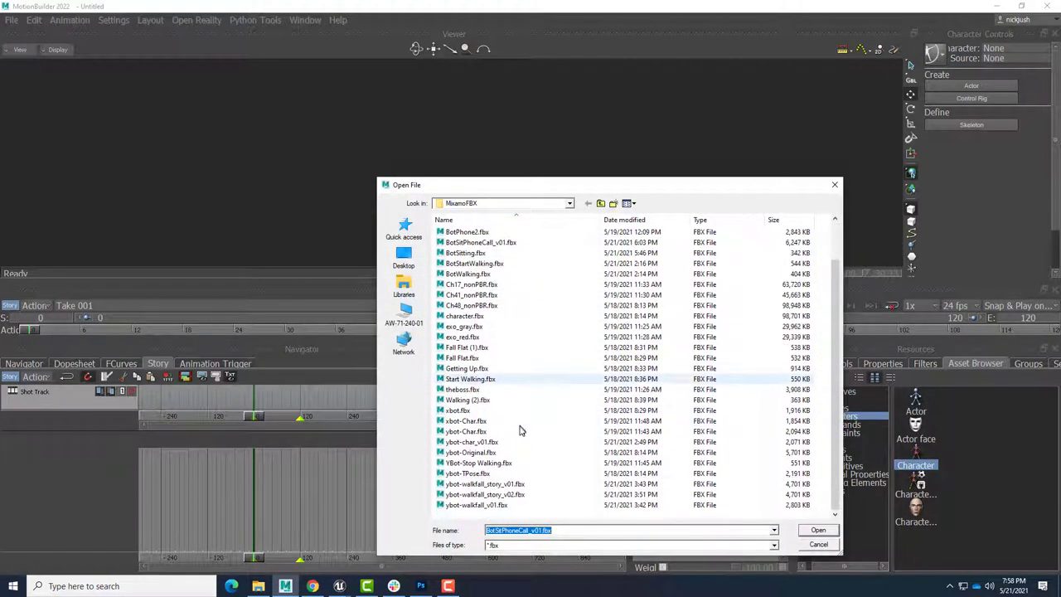
{"action": "left_click", "coordinate": [466, 444]}
{"action": "left_click", "coordinate": [814, 531]}
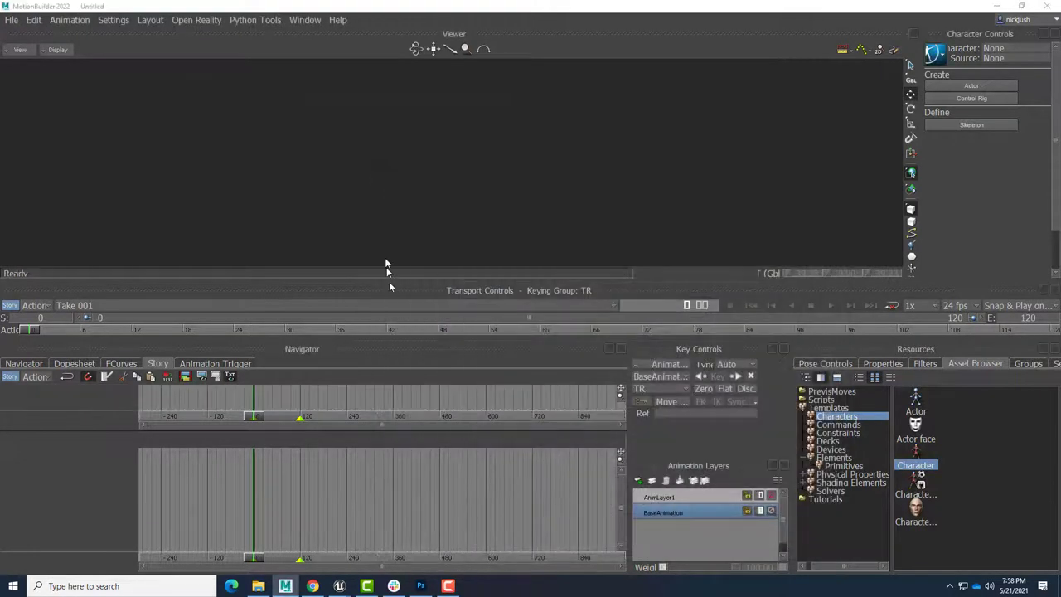
{"action": "left_click", "coordinate": [412, 550]}
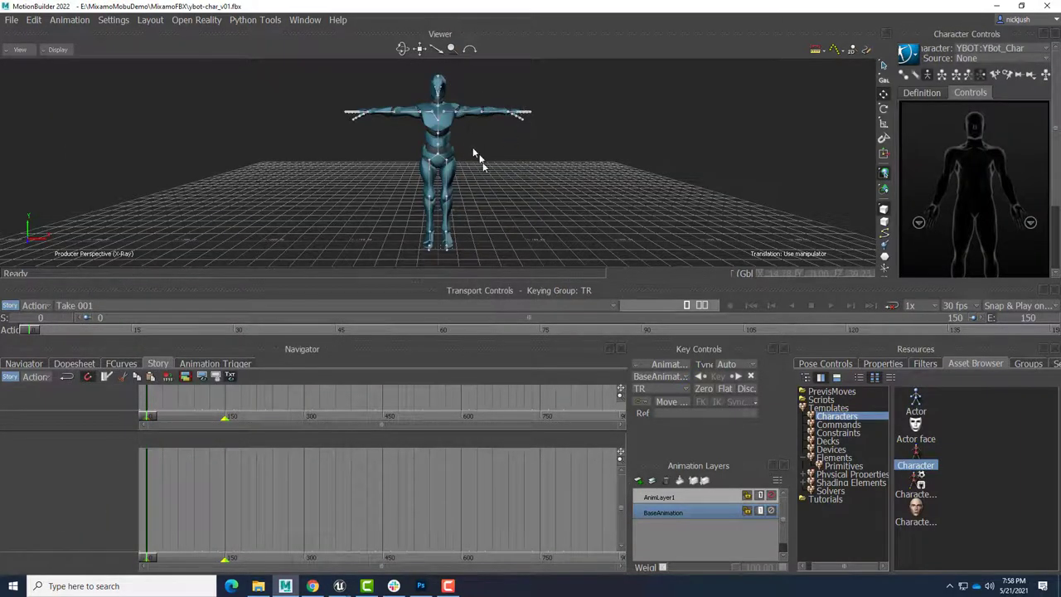
- Insert a Character Animation Track in the Story and set its character to YBOT:YBot_Char
{"action": "right_click", "coordinate": [97, 479]}
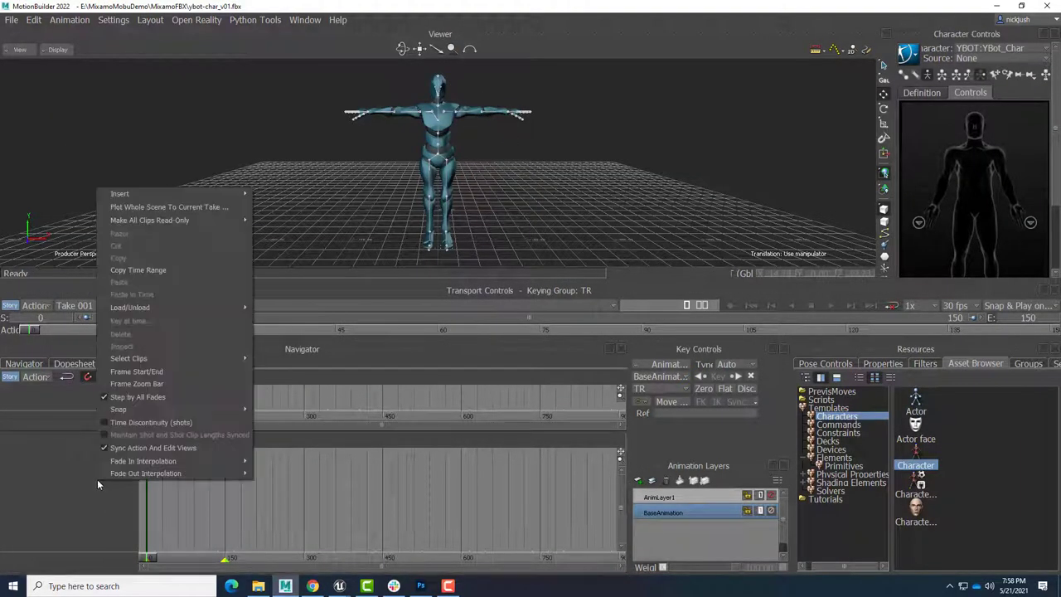
{"action": "mouse_move", "coordinate": [204, 197]}
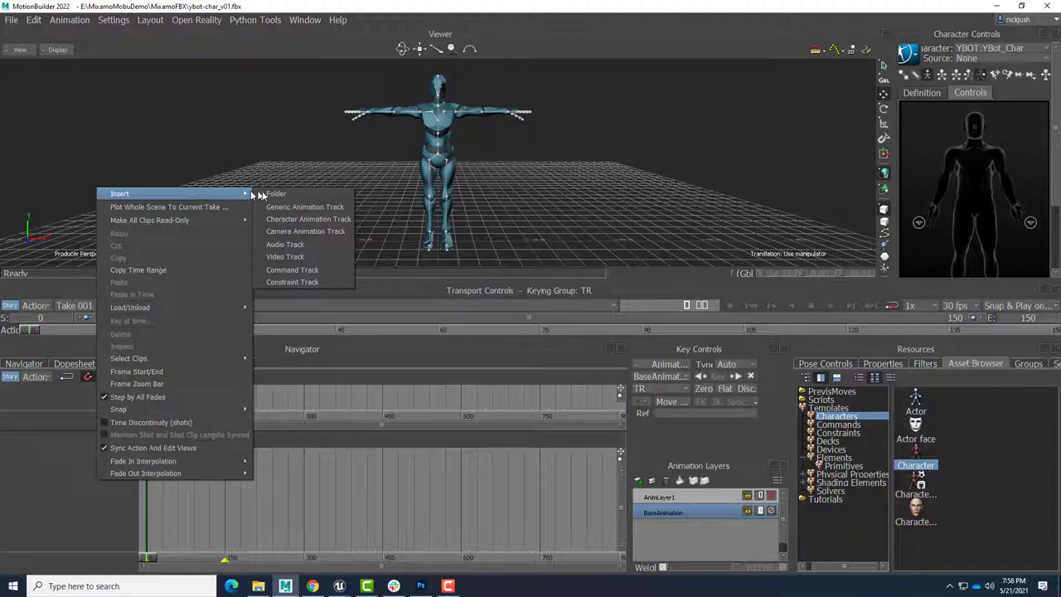
{"action": "left_click", "coordinate": [294, 220]}
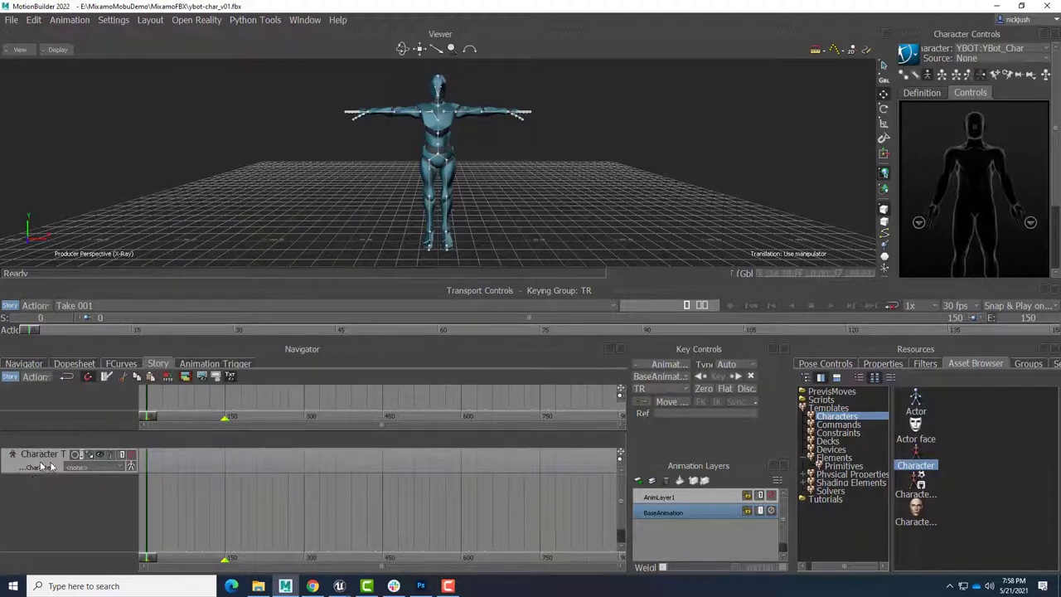
{"action": "left_click", "coordinate": [96, 469]}
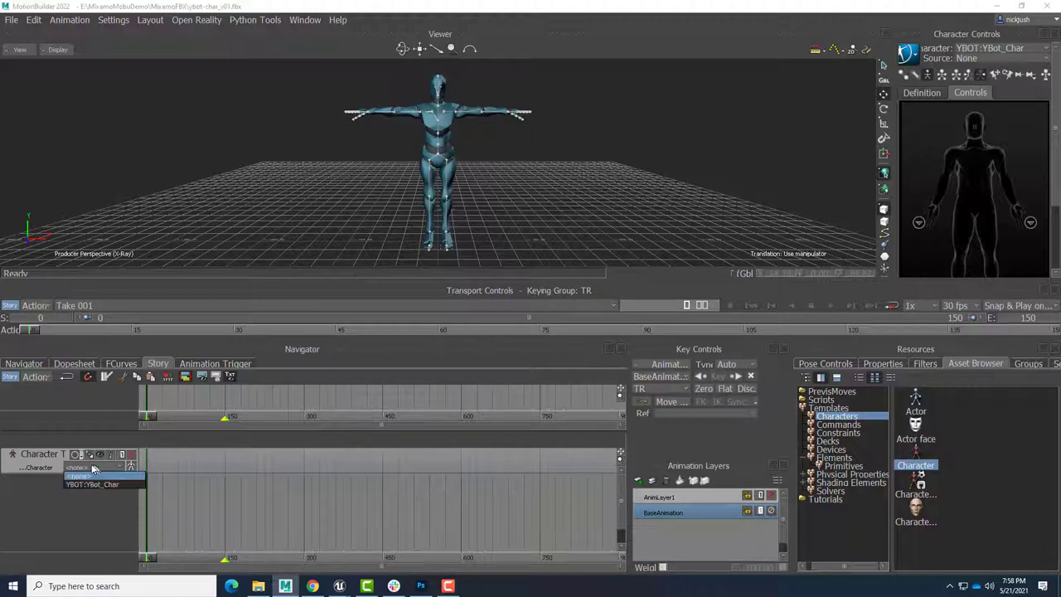
{"action": "left_click", "coordinate": [83, 484]}
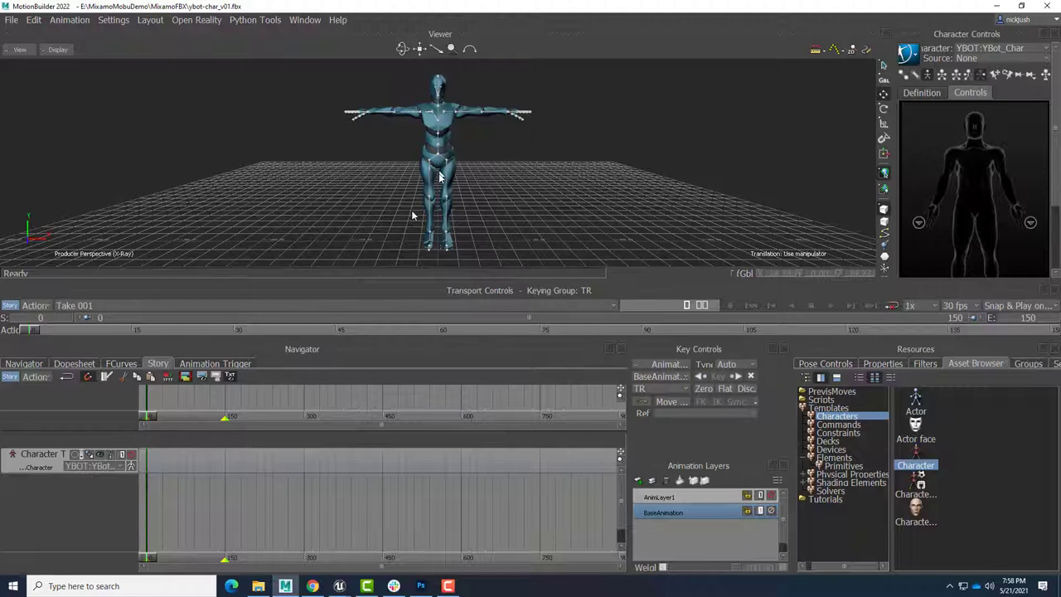
- Insert the BotSitting.fbx animation file onto the character track
{"action": "right_click", "coordinate": [181, 460]}
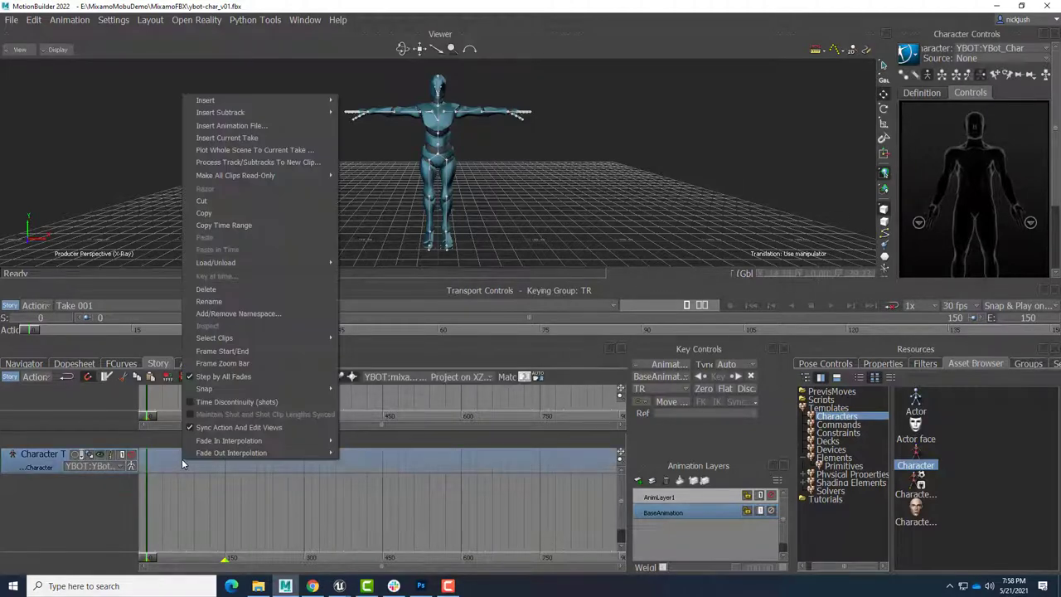
{"action": "left_click", "coordinate": [246, 126]}
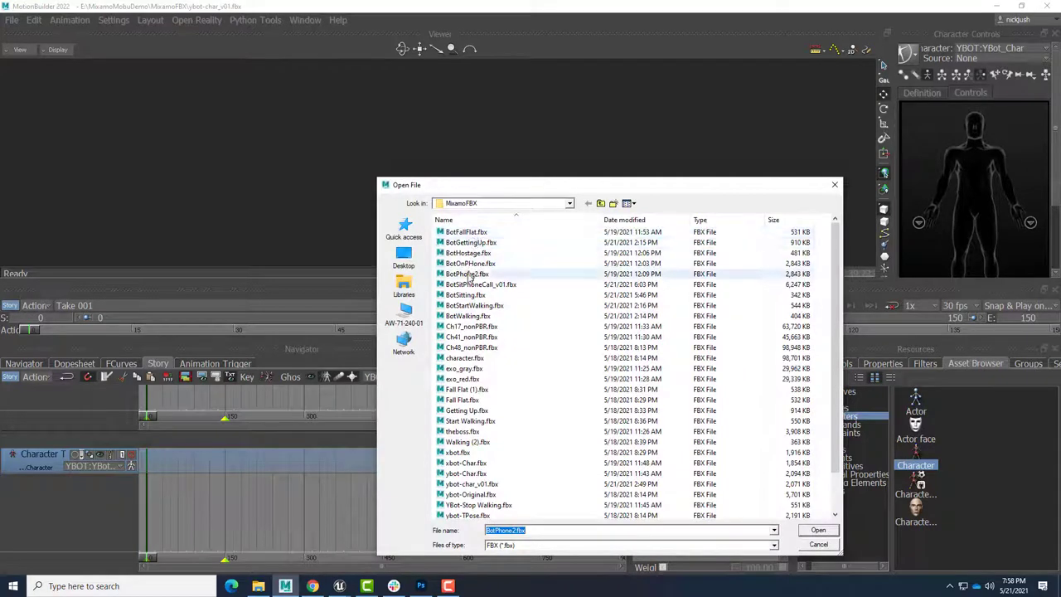
{"action": "left_click", "coordinate": [466, 295]}
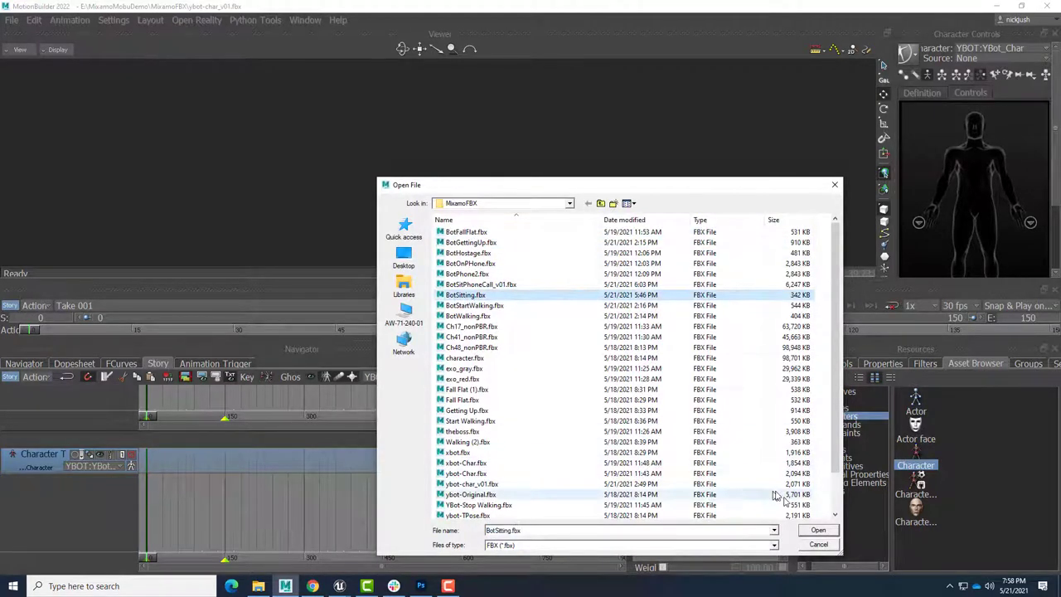
{"action": "left_click", "coordinate": [797, 530]}
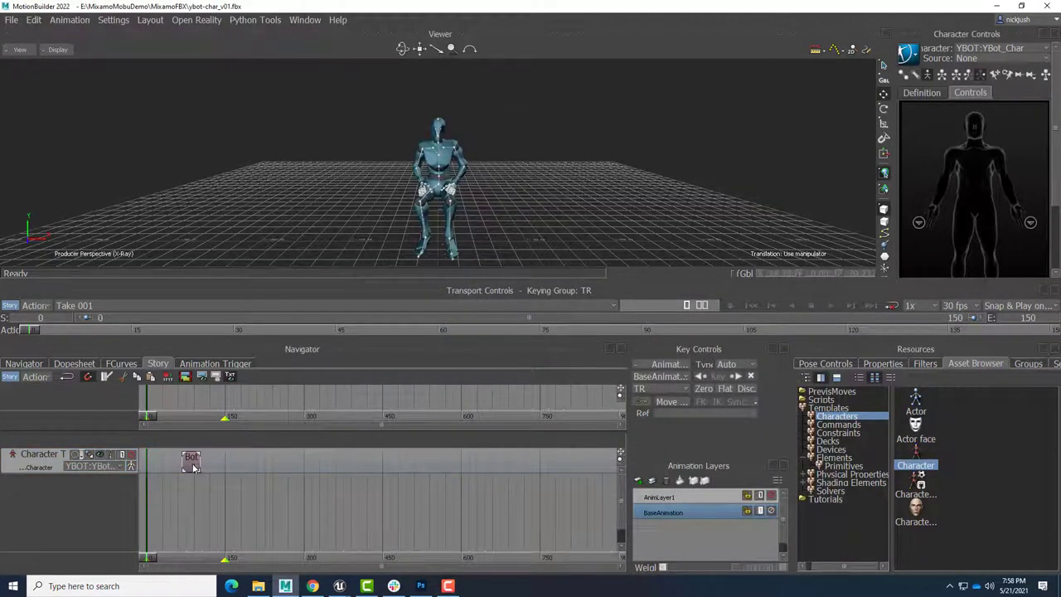
- Move the BotSitting clip to frame 0 and stretch it out to frame 385
{"action": "left_click_drag", "start_coordinate": [193, 467], "coordinate": [157, 469]}
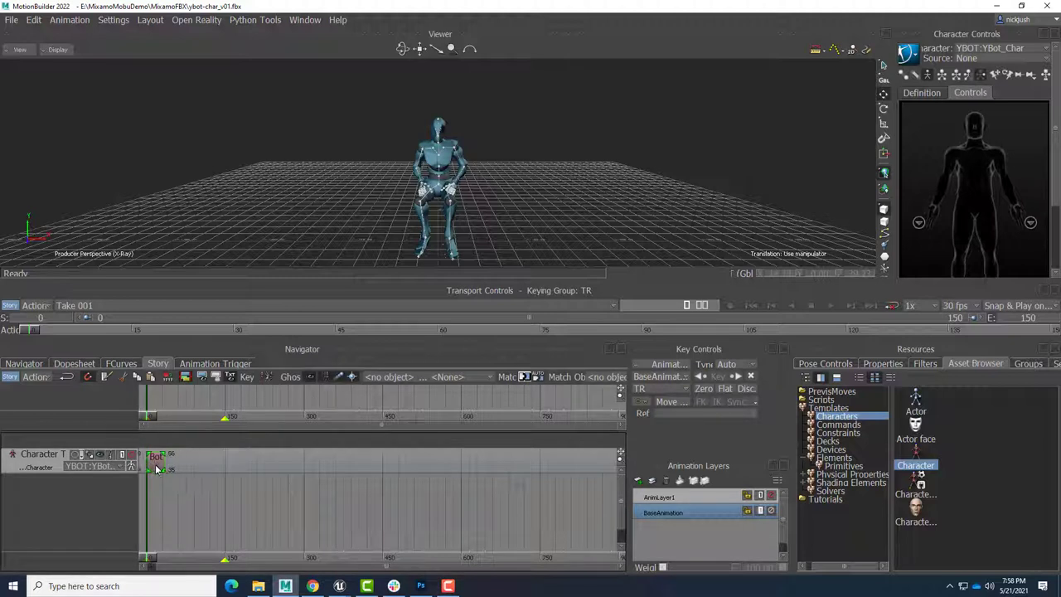
{"action": "mouse_move", "coordinate": [35, 330]}
{"action": "left_mouse_down"}
{"action": "mouse_move", "coordinate": [193, 331]}
{"action": "mouse_move", "coordinate": [26, 330]}
{"action": "mouse_move", "coordinate": [116, 332]}
{"action": "mouse_move", "coordinate": [51, 331]}
{"action": "mouse_move", "coordinate": [83, 348]}
{"action": "mouse_move", "coordinate": [27, 333]}
{"action": "left_mouse_up"}
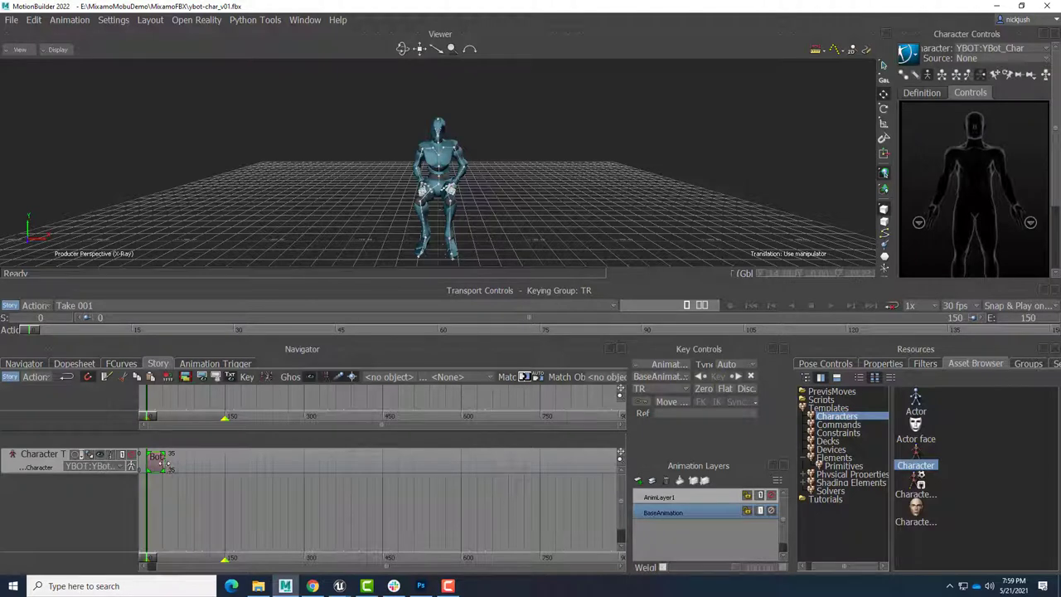
{"action": "left_click_drag", "start_coordinate": [162, 460], "coordinate": [347, 466]}
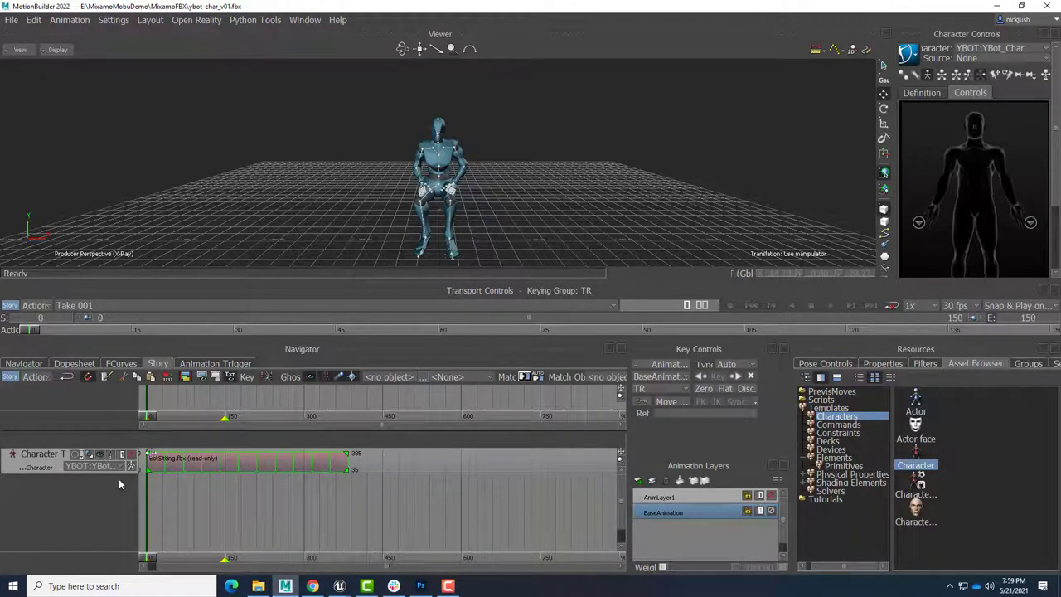
- Add a second Character Animation Track to the Story
{"action": "right_click", "coordinate": [74, 490]}
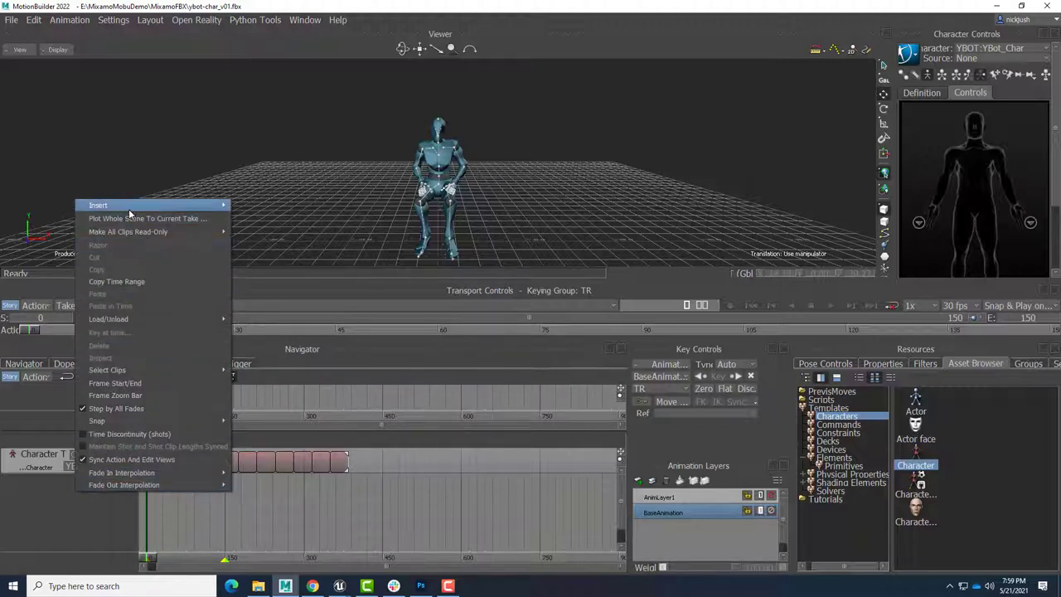
{"action": "mouse_move", "coordinate": [128, 207]}
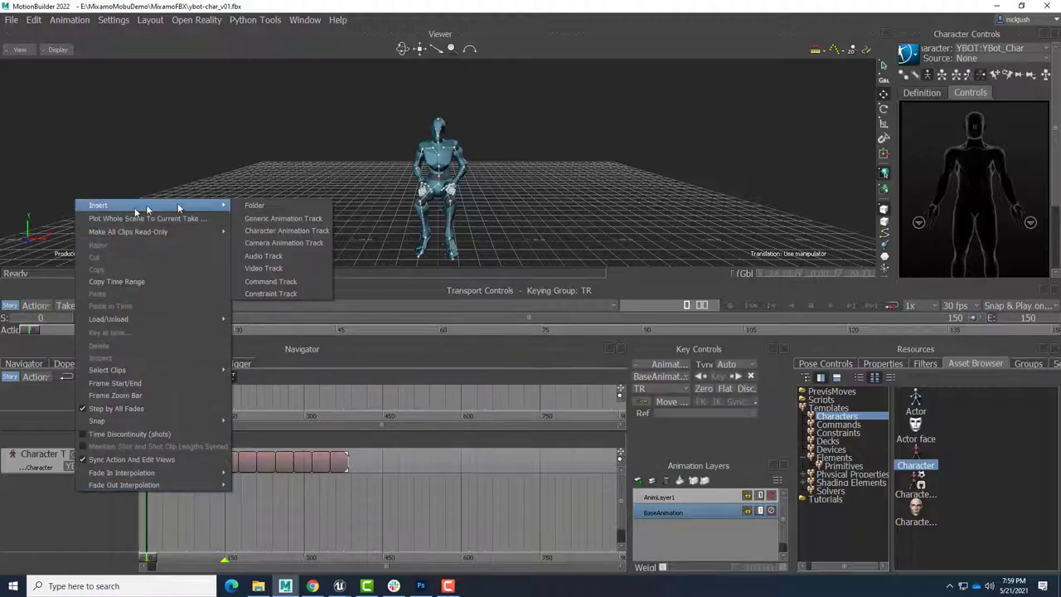
{"action": "left_click", "coordinate": [263, 232]}
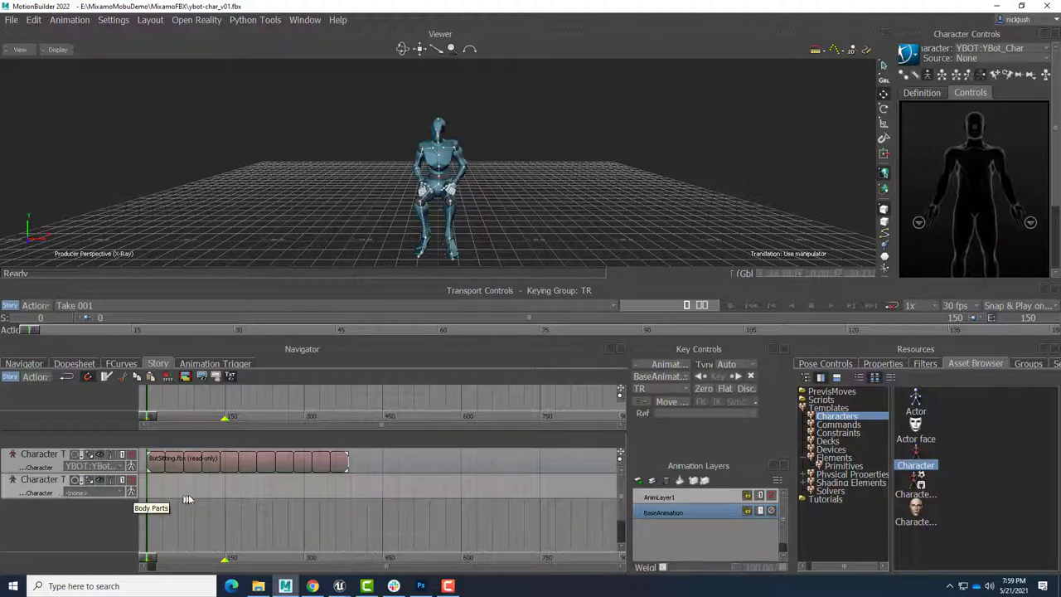
- Uncheck Lower Body, legs and feet in the second track's Body Parts, keeping only the upper body
{"action": "left_click", "coordinate": [131, 493]}
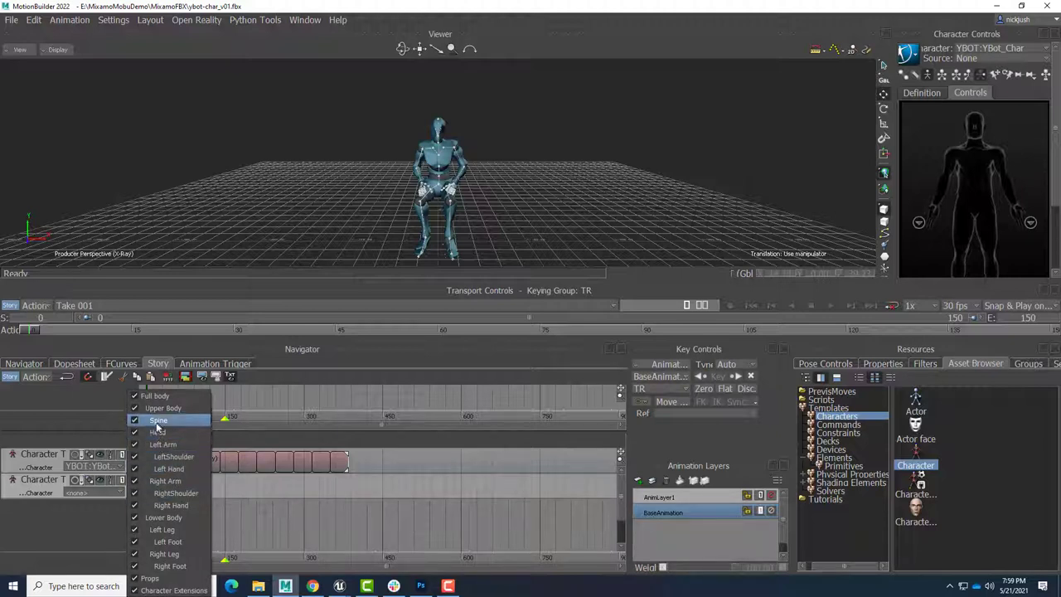
{"action": "left_click", "coordinate": [135, 518]}
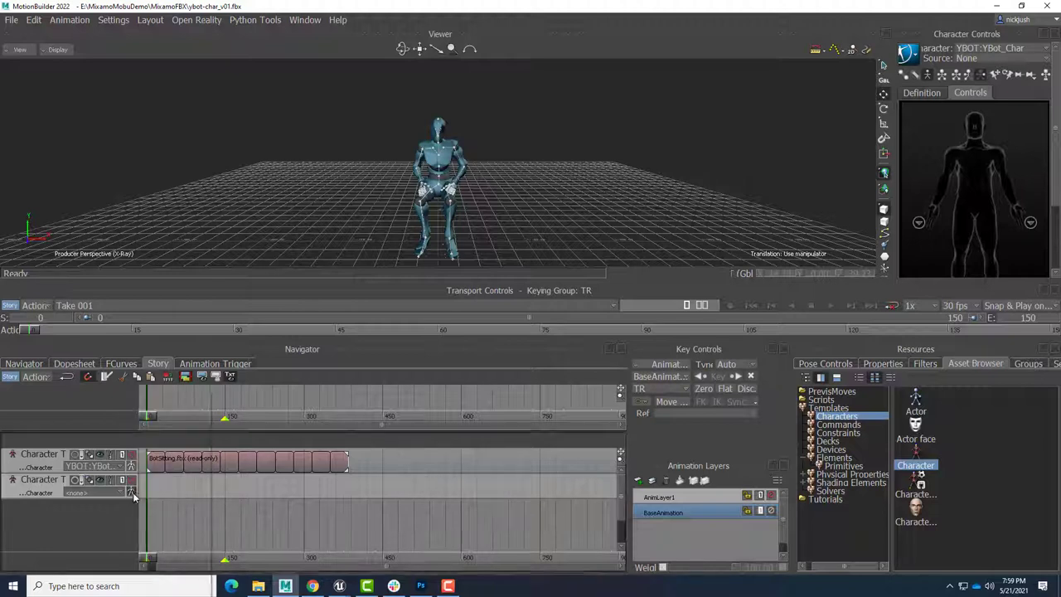
{"action": "left_click", "coordinate": [131, 491]}
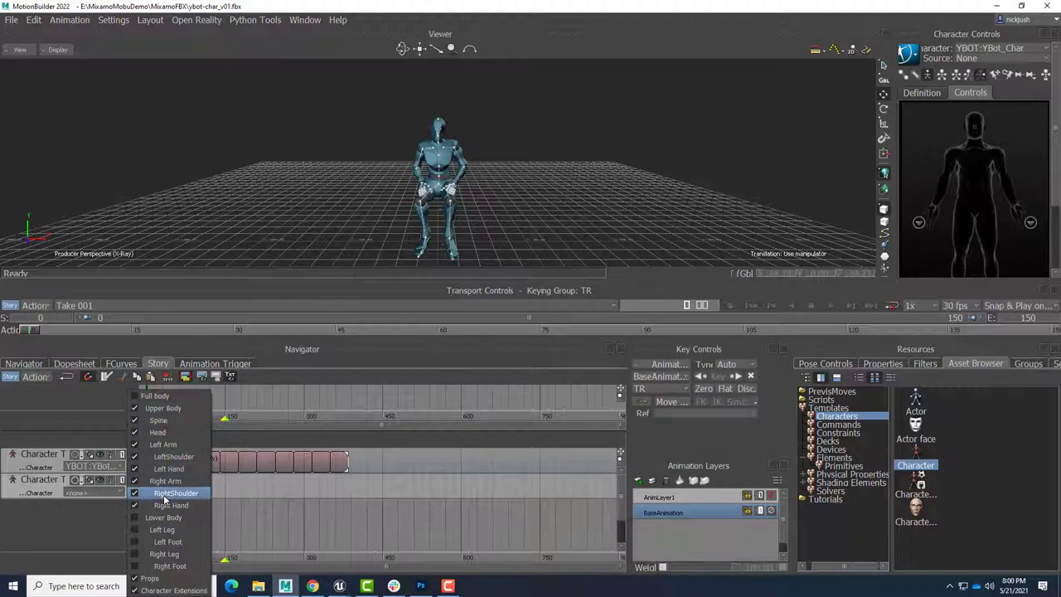
{"action": "left_click", "coordinate": [78, 531]}
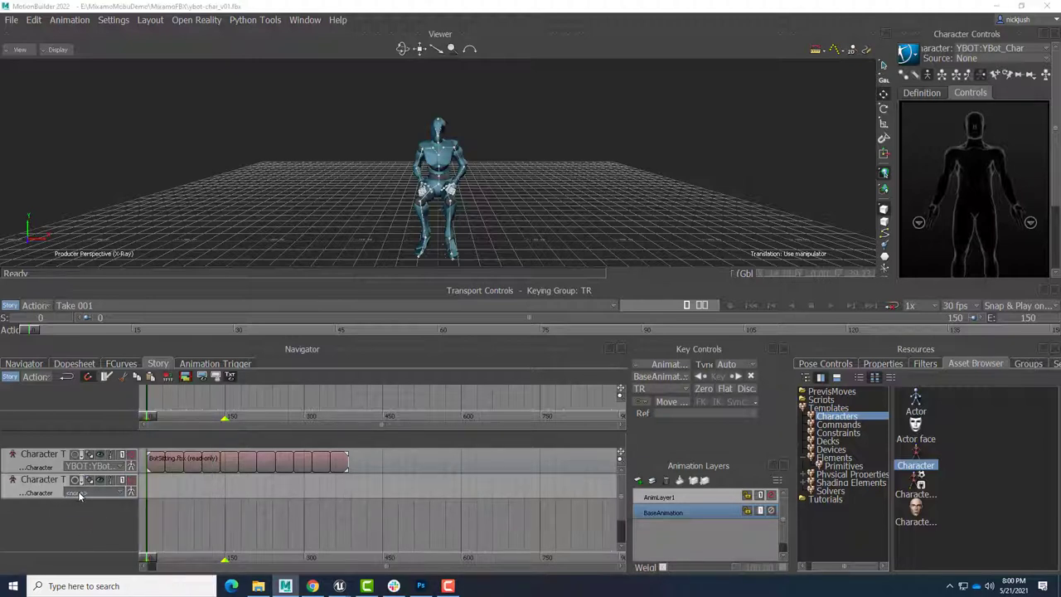
- Assign YBOT:YBot_Char to the second track and insert BotPhone2.fbx onto it
{"action": "left_click", "coordinate": [78, 494]}
{"action": "left_click", "coordinate": [82, 509]}
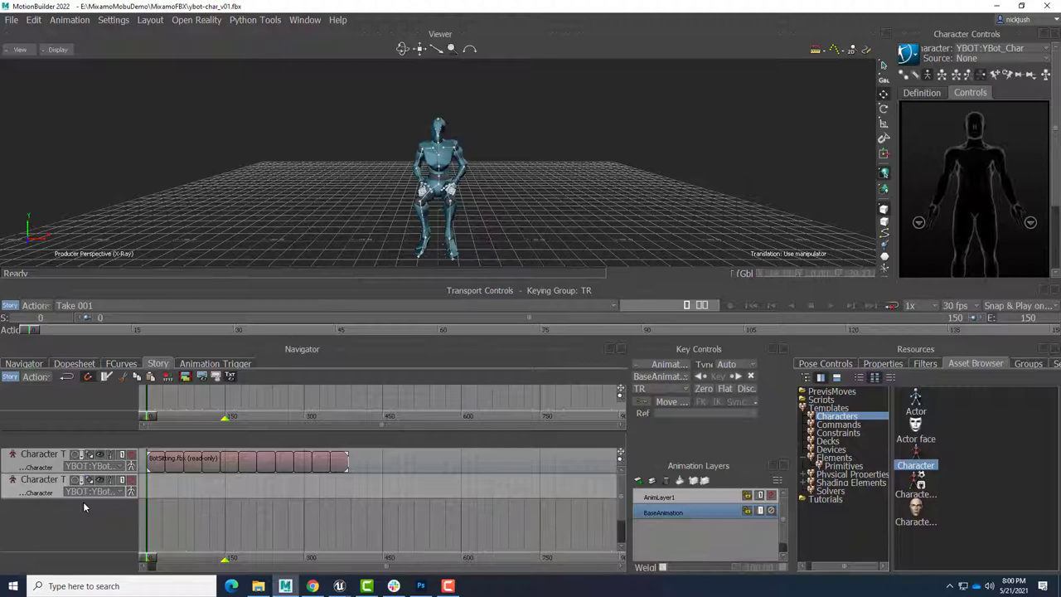
{"action": "right_click", "coordinate": [226, 483]}
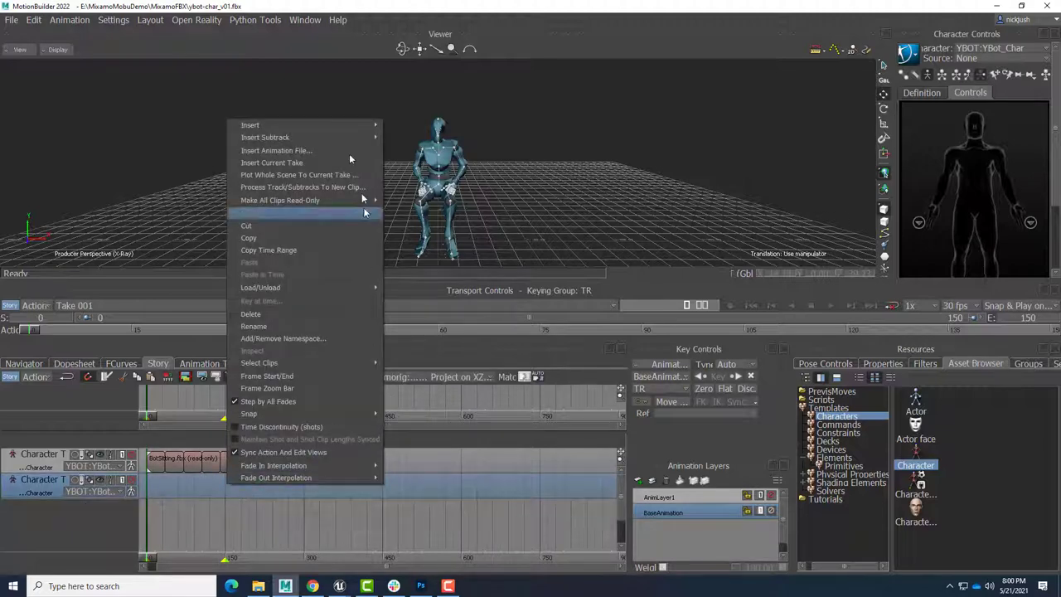
{"action": "left_click", "coordinate": [299, 150]}
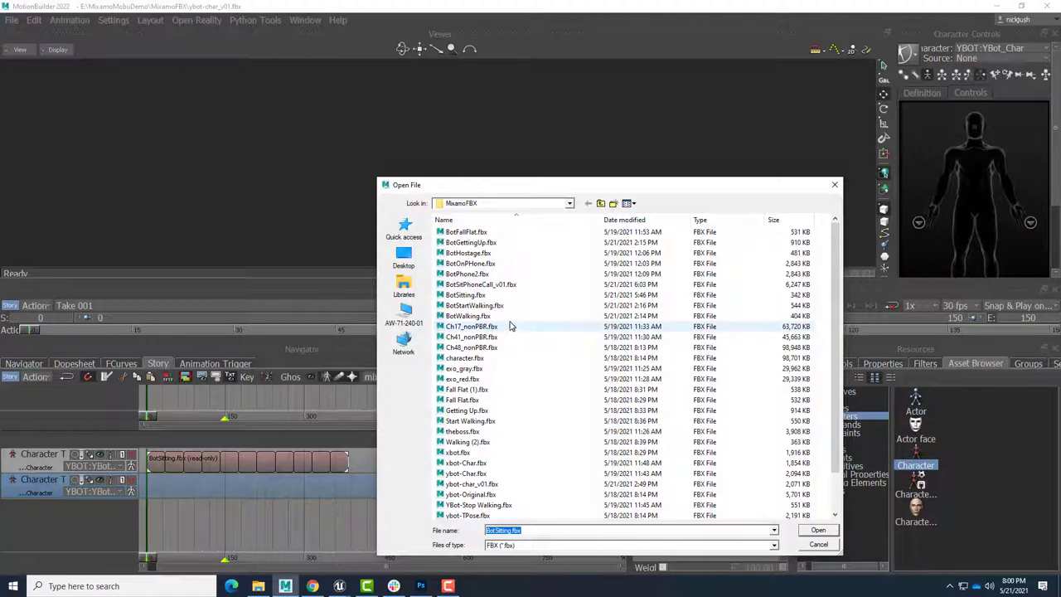
{"action": "left_click", "coordinate": [469, 275]}
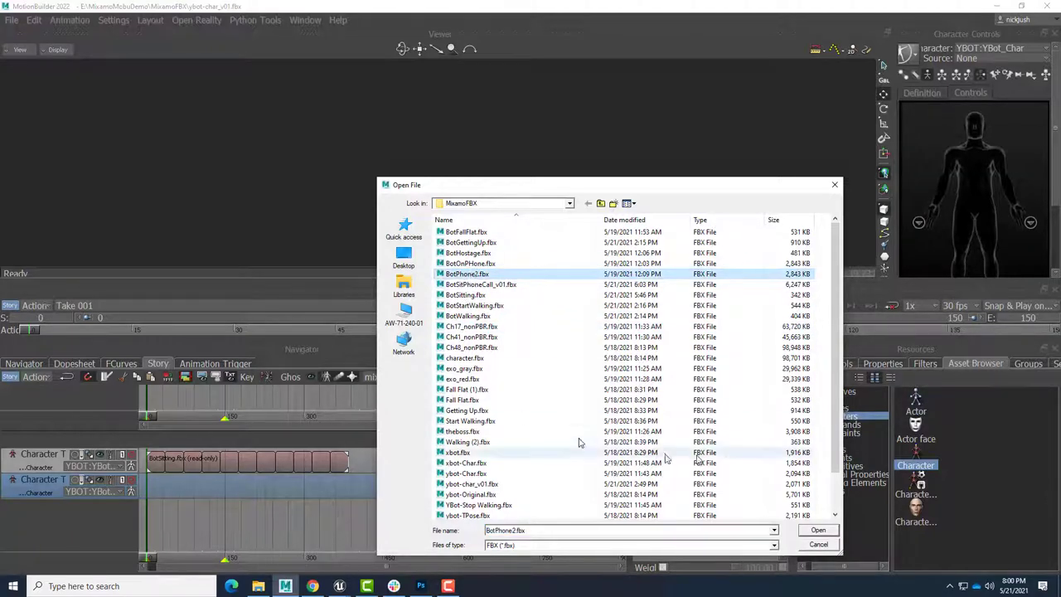
{"action": "left_click", "coordinate": [814, 531]}
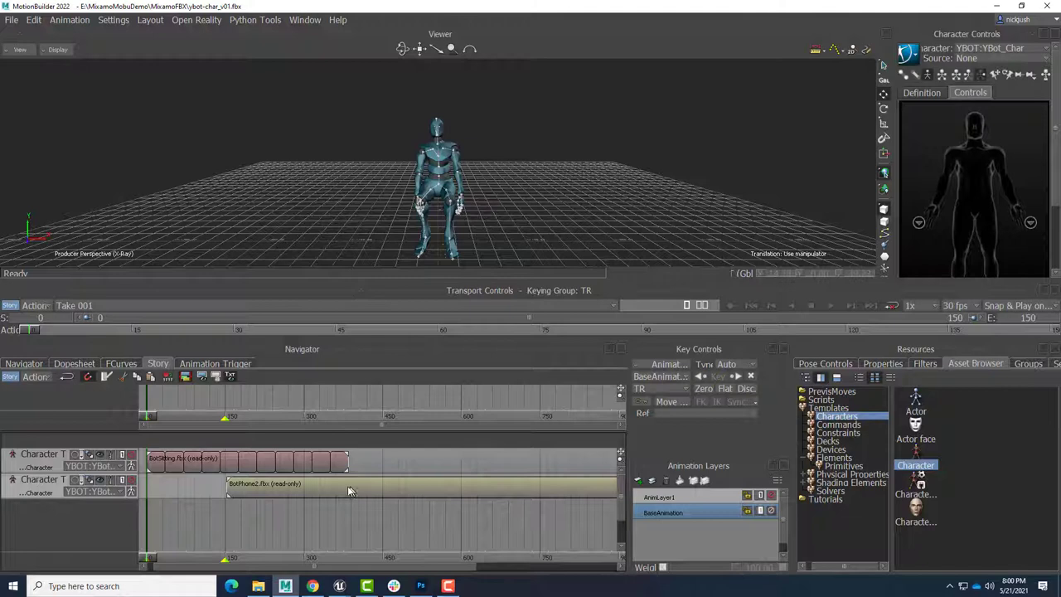
- Move BotPhone2 to frame 0, fit the take to frames 0–1117, and preview playback
{"action": "left_click_drag", "start_coordinate": [348, 497], "coordinate": [260, 489]}
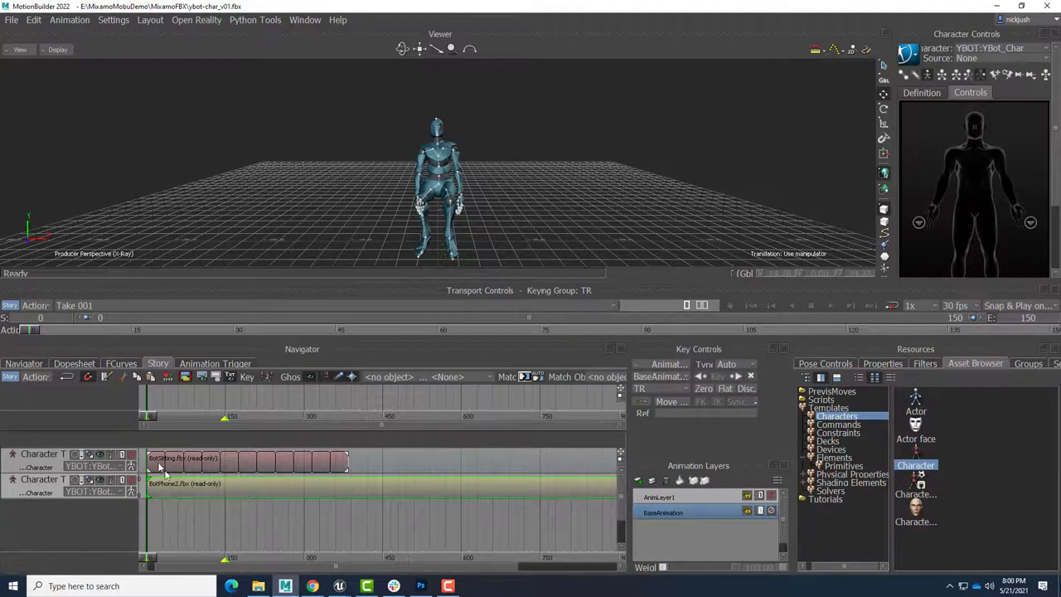
{"action": "left_click", "coordinate": [829, 306]}
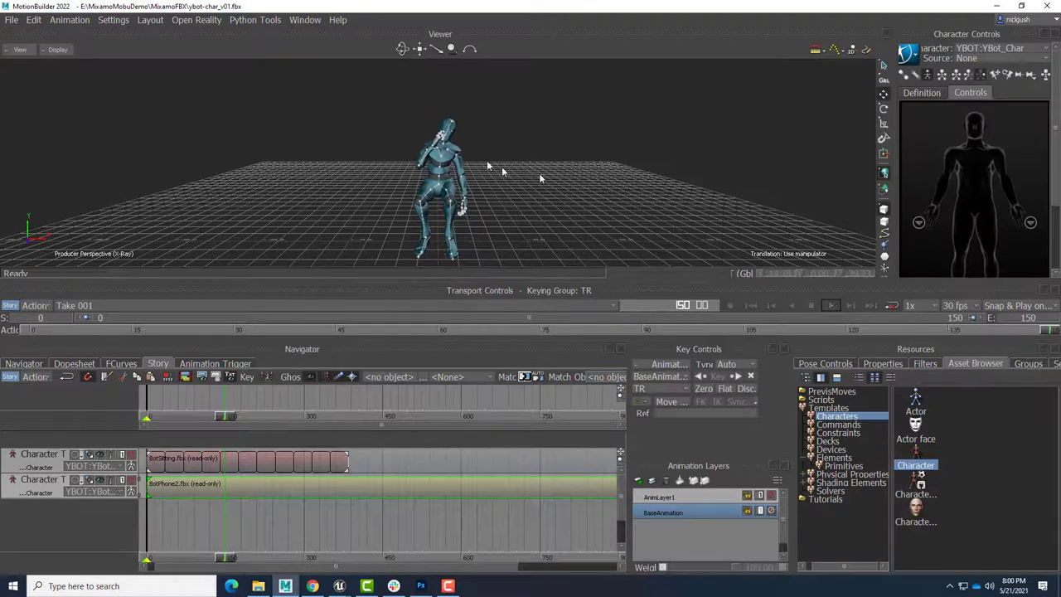
{"action": "right_click", "coordinate": [260, 520]}
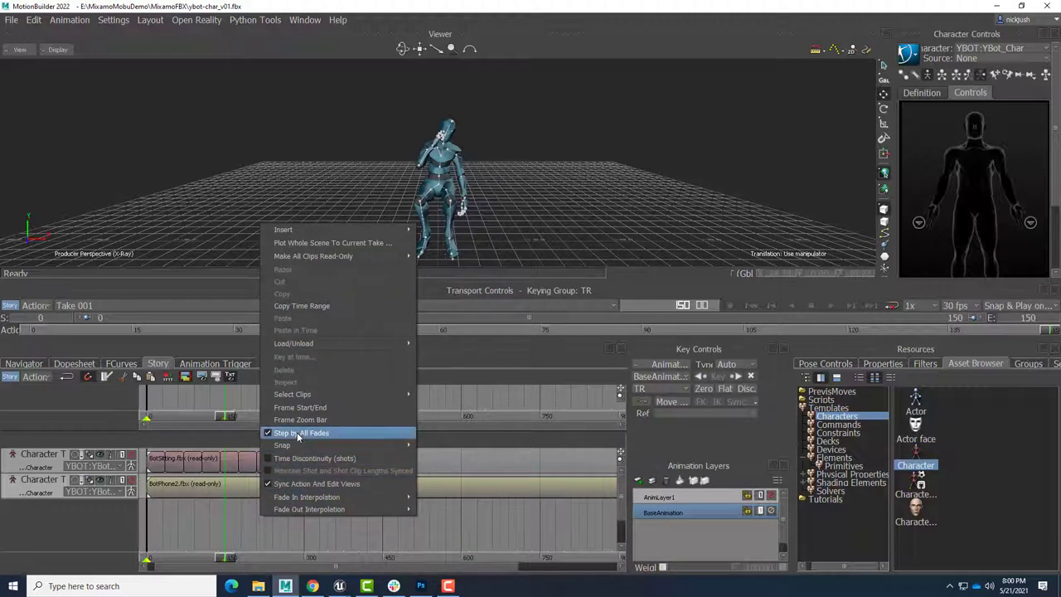
{"action": "left_click", "coordinate": [298, 408]}
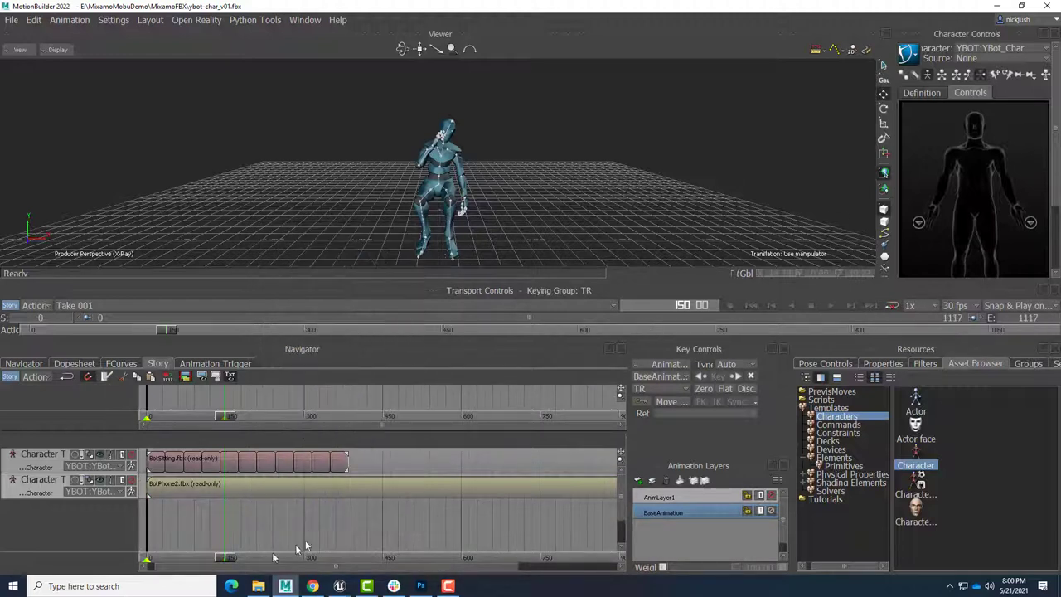
{"action": "left_click", "coordinate": [831, 306]}
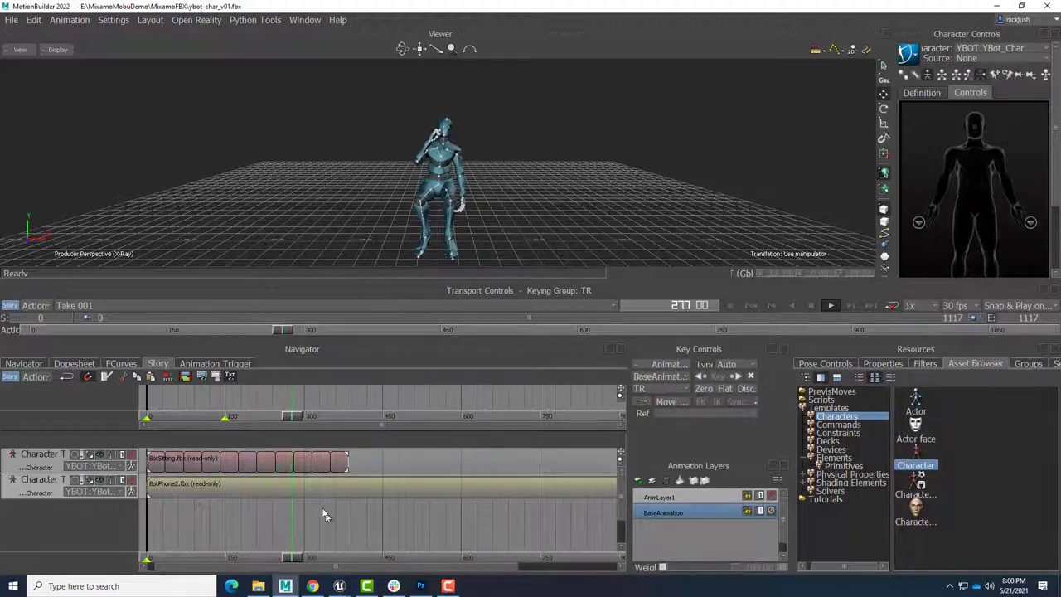
{"action": "left_click", "coordinate": [811, 306]}
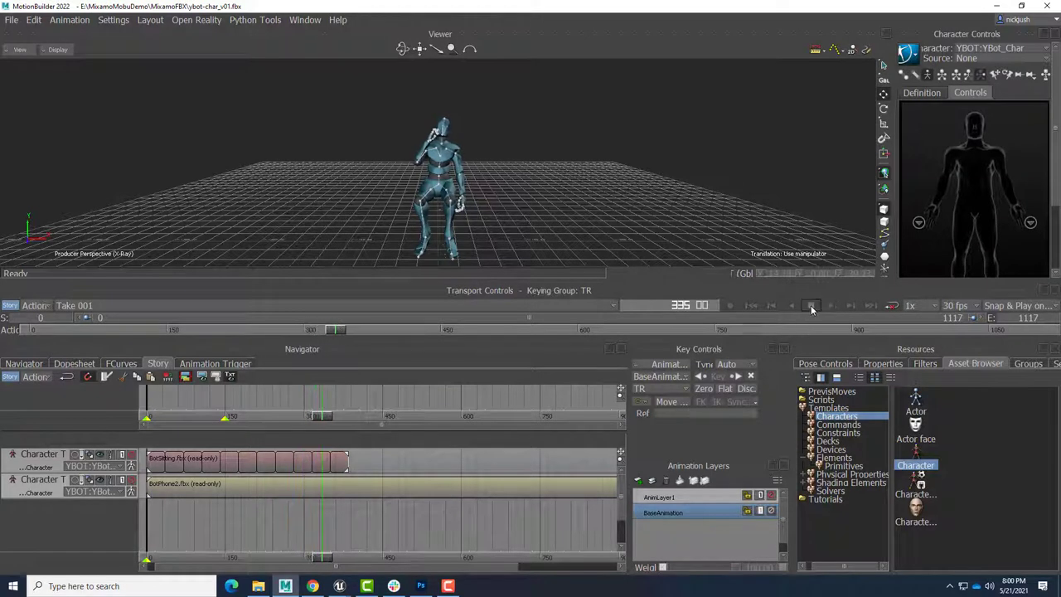
- Drag the BotSitting clip's end to BotPhone2's end, then scrub to a later frame to check
{"action": "left_click_drag", "start_coordinate": [618, 464], "coordinate": [620, 494]}
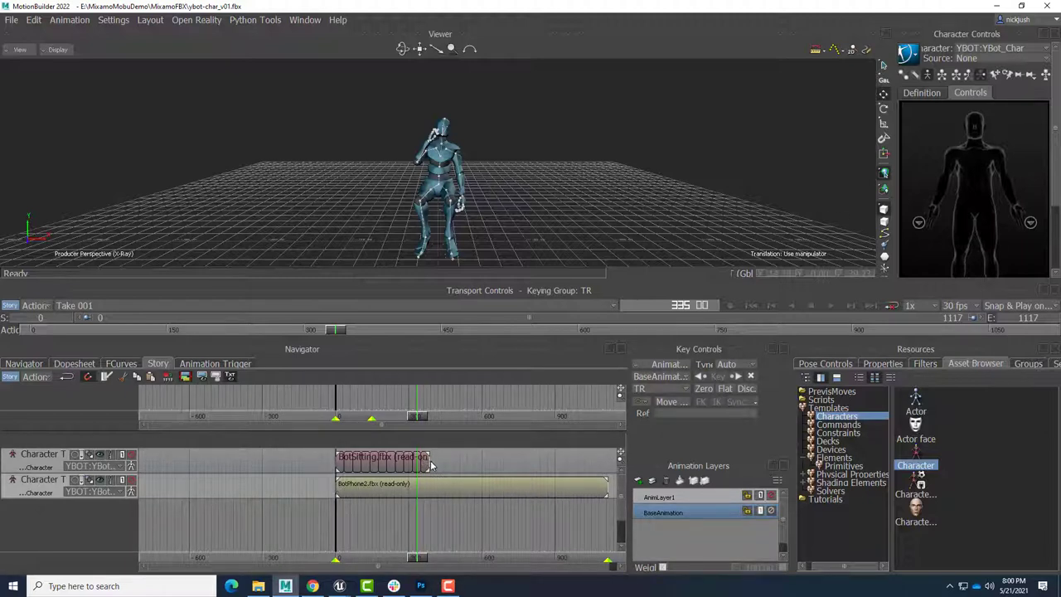
{"action": "left_click_drag", "start_coordinate": [430, 459], "coordinate": [598, 462]}
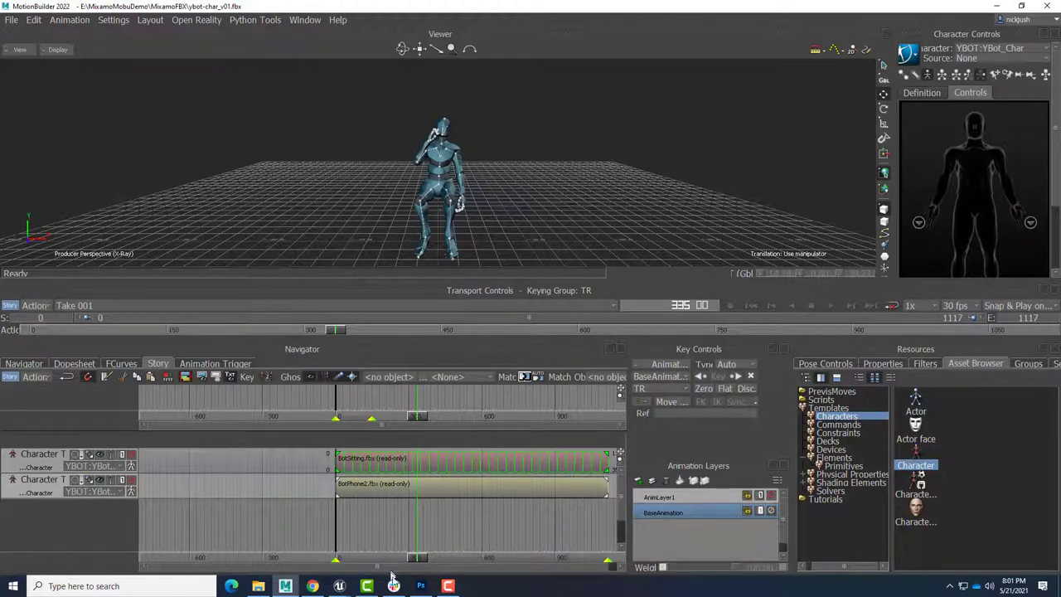
{"action": "left_click_drag", "start_coordinate": [411, 563], "coordinate": [505, 536]}
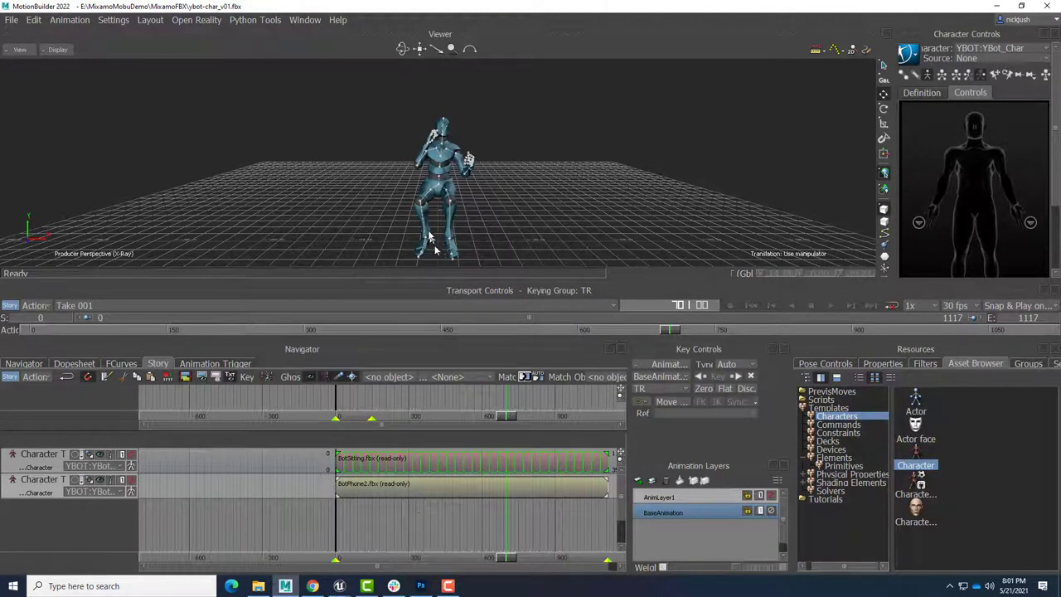
- Bake the combined Story animation onto the YBot skeleton
{"action": "left_click", "coordinate": [910, 55]}
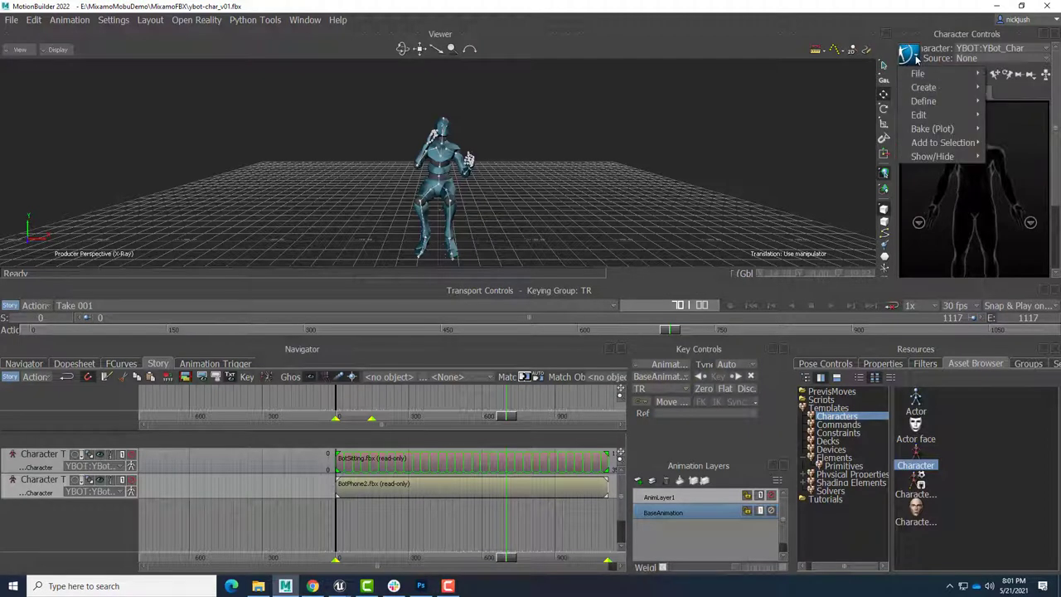
{"action": "mouse_move", "coordinate": [932, 128]}
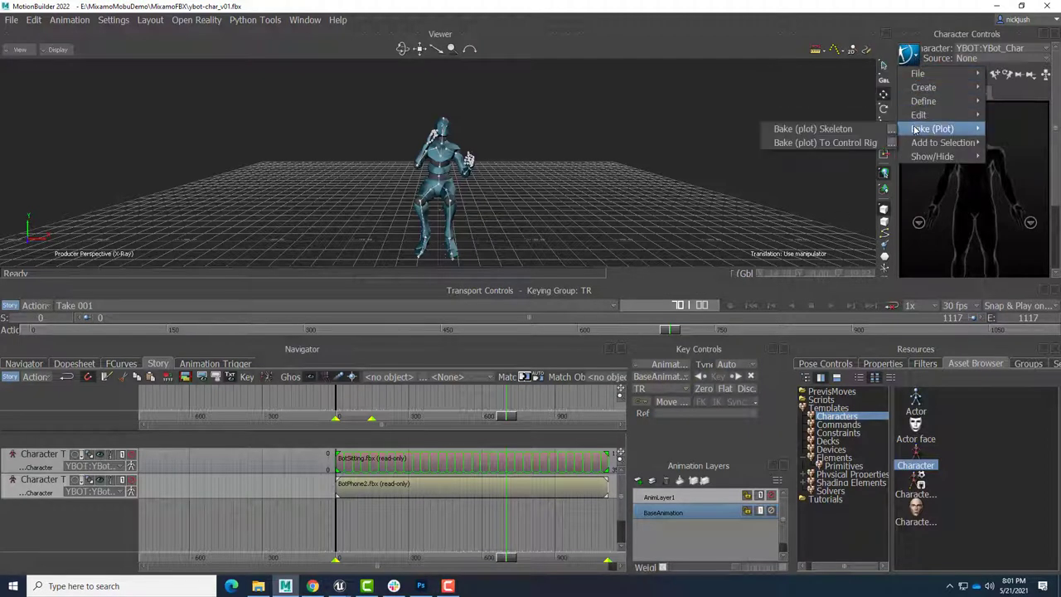
{"action": "left_click", "coordinate": [858, 129]}
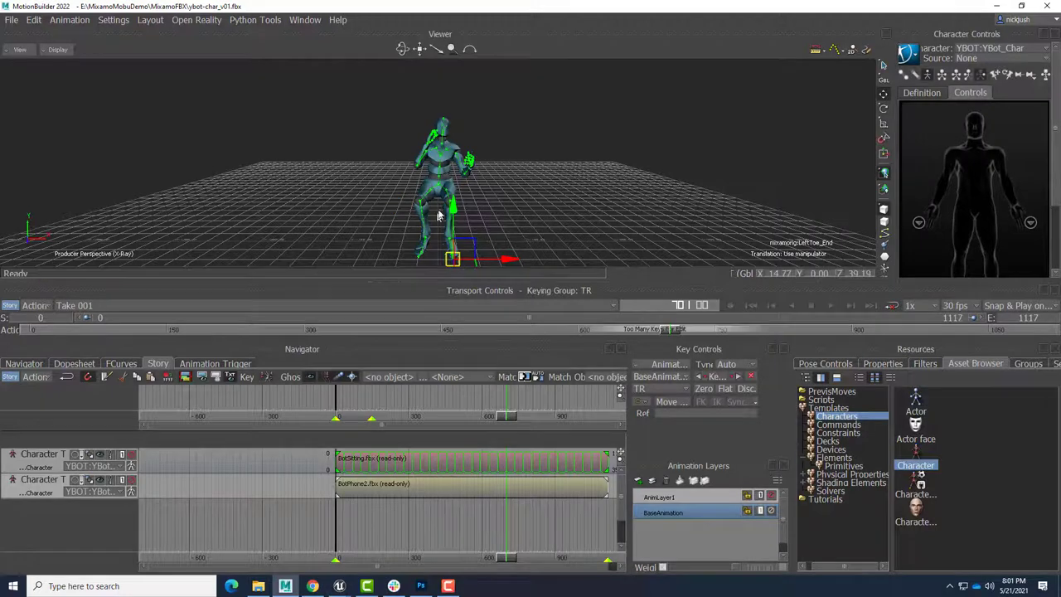
- Save the scene as BotSitPhoneCall_v02.fbx, setting the Animation column in Save Options
{"action": "left_click", "coordinate": [11, 20]}
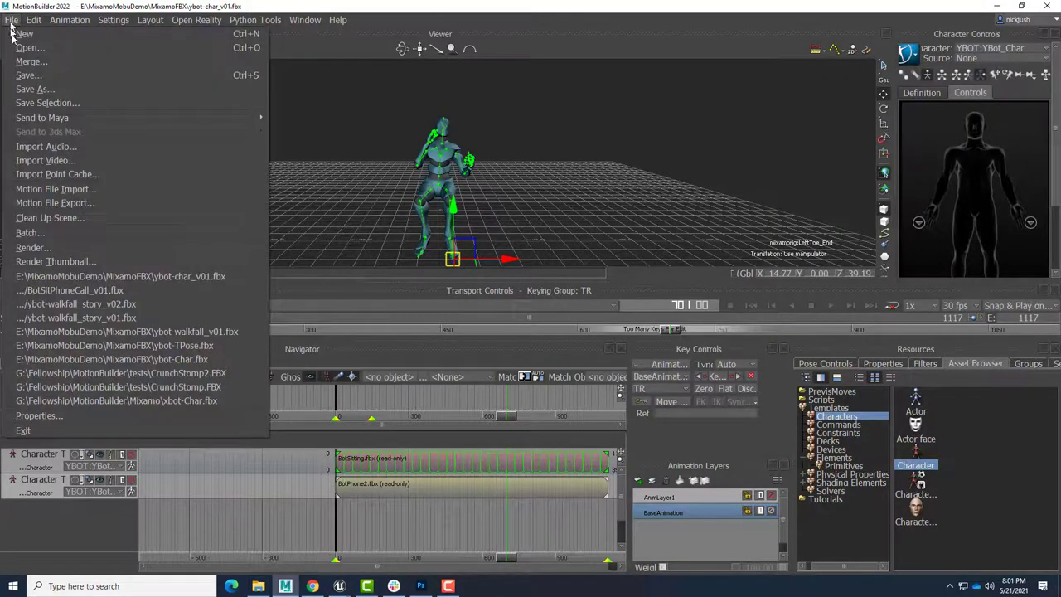
{"action": "left_click", "coordinate": [17, 89]}
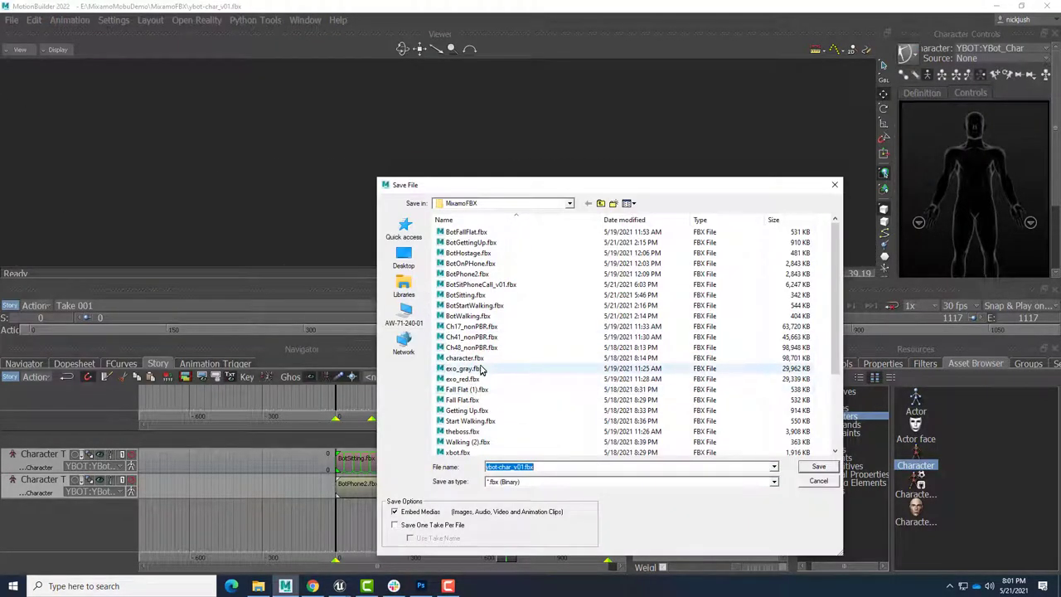
{"action": "left_click", "coordinate": [476, 284]}
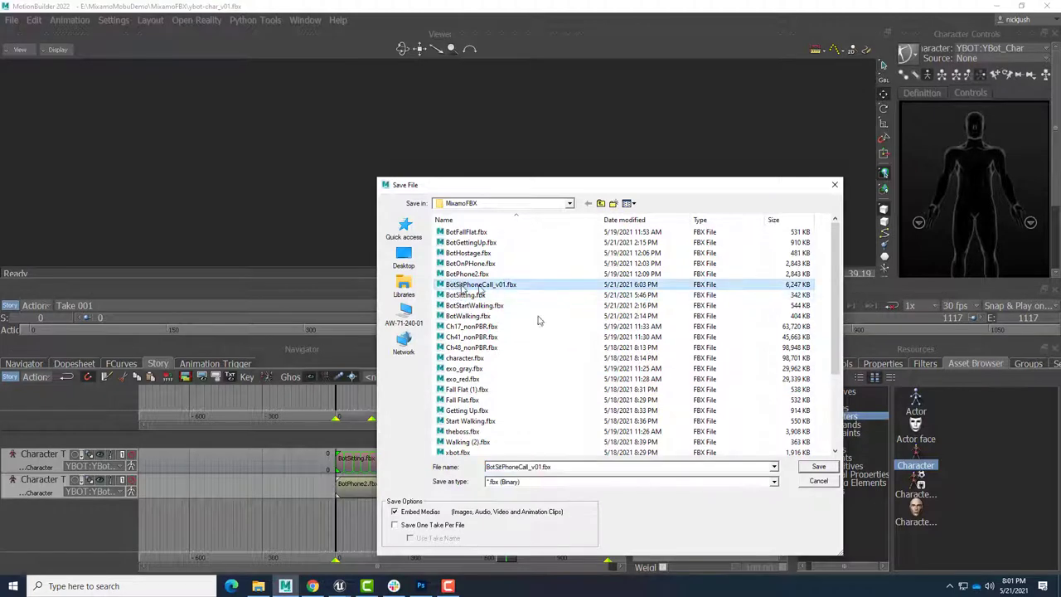
{"action": "left_click", "coordinate": [540, 466]}
{"action": "left_click", "coordinate": [537, 467]}
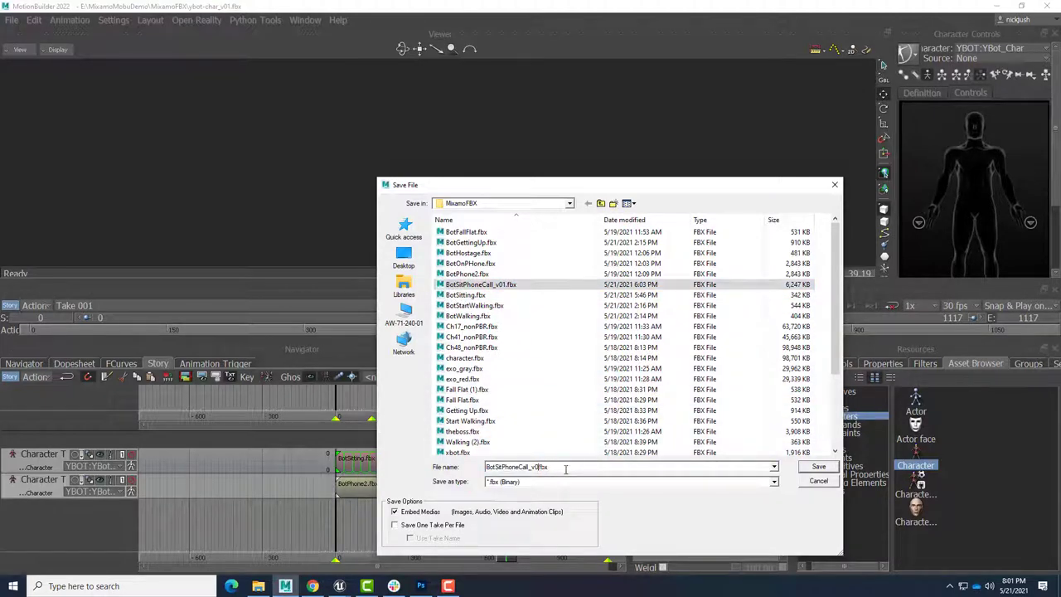
{"action": "key", "text": "Return"}
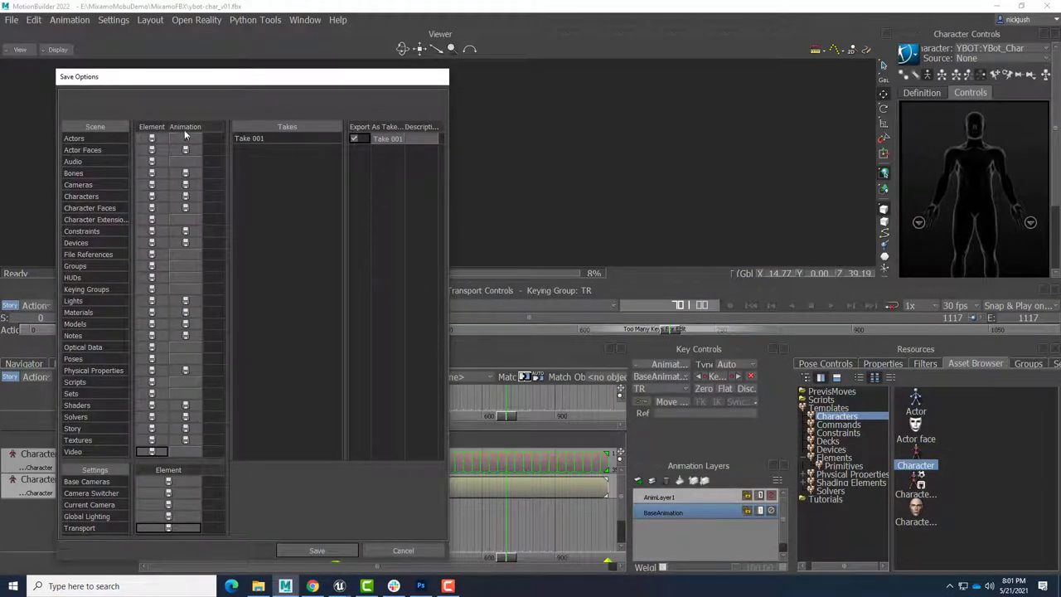
{"action": "right_click", "coordinate": [184, 127]}
{"action": "left_click", "coordinate": [242, 134]}
{"action": "left_click", "coordinate": [316, 549]}
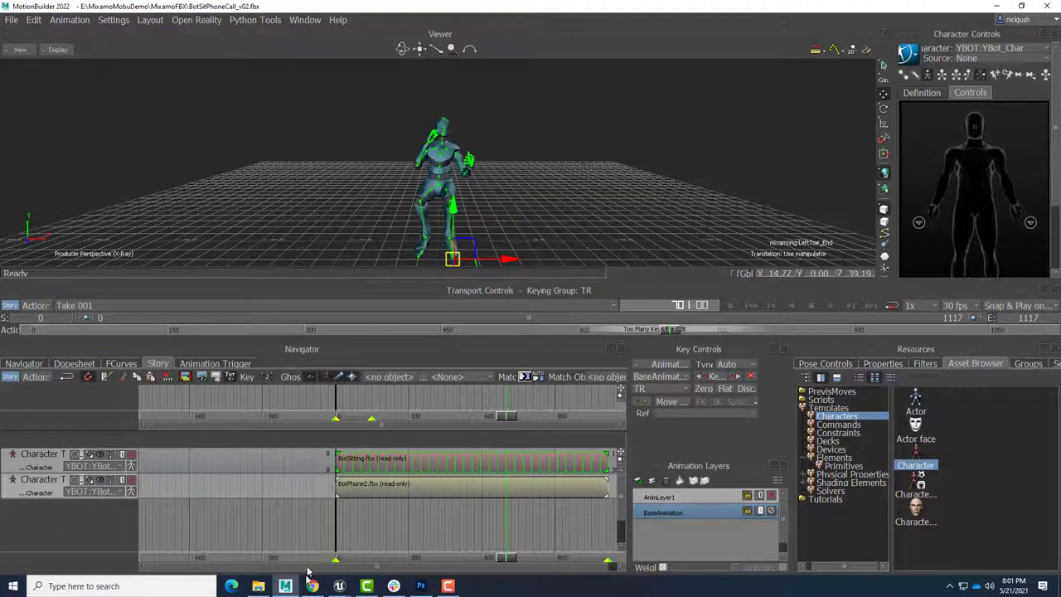
- In the Storyboard project, place ybot-char_v01 in the level beside the table
{"action": "mouse_move", "coordinate": [339, 586]}
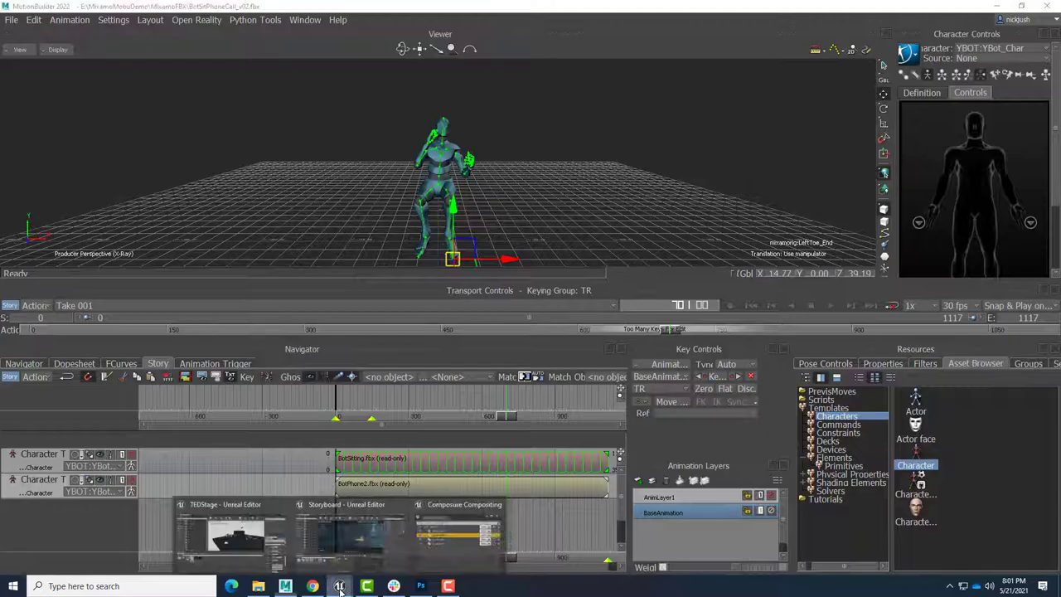
{"action": "left_click", "coordinate": [358, 542]}
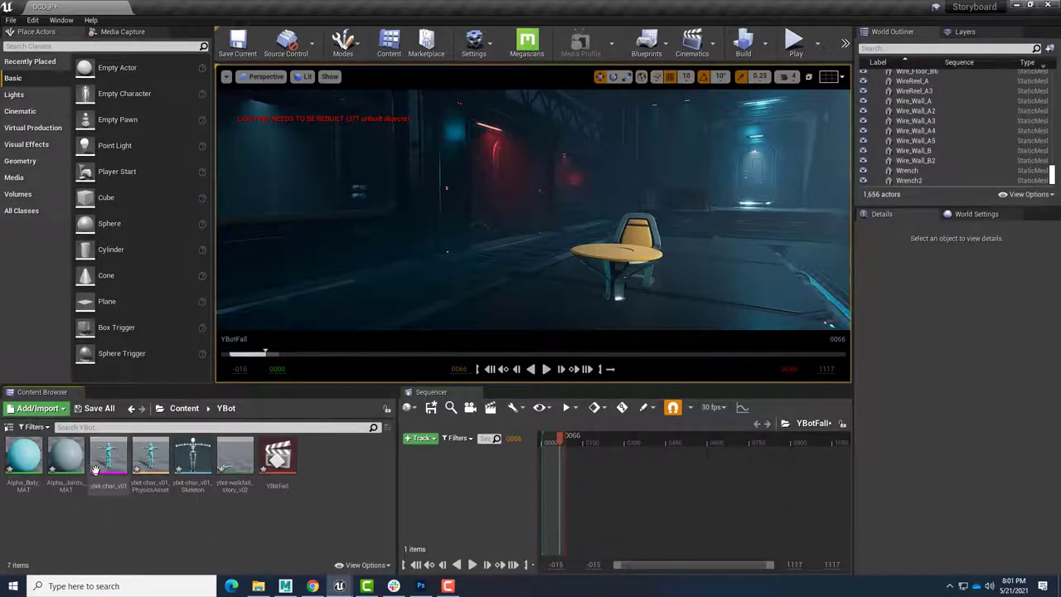
{"action": "left_click_drag", "start_coordinate": [108, 460], "coordinate": [721, 287]}
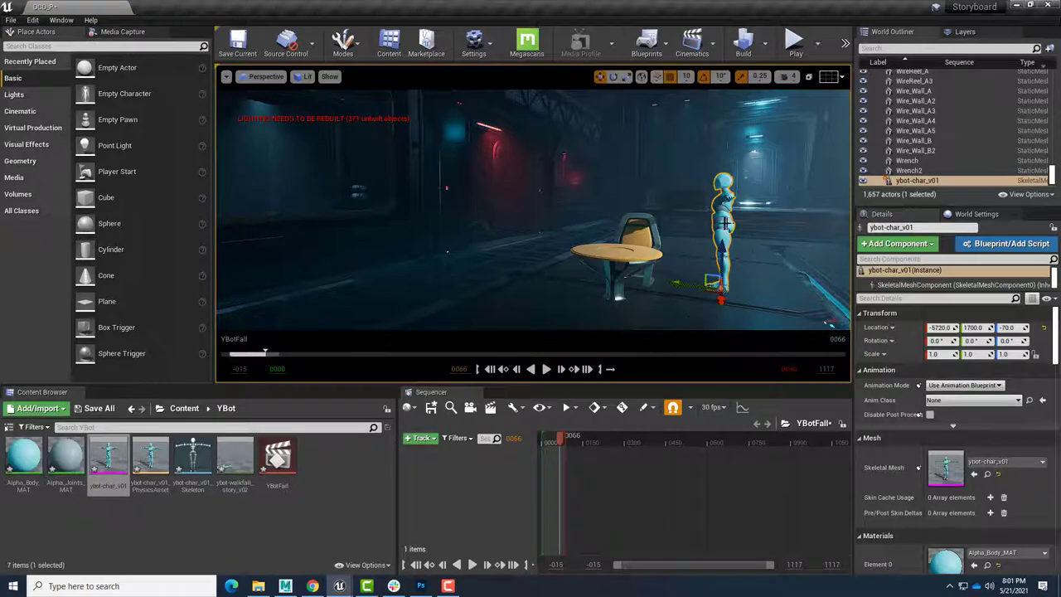
- Add ybot-char_v01 as an actor track in the YBotFall sequence
{"action": "left_click", "coordinate": [420, 438]}
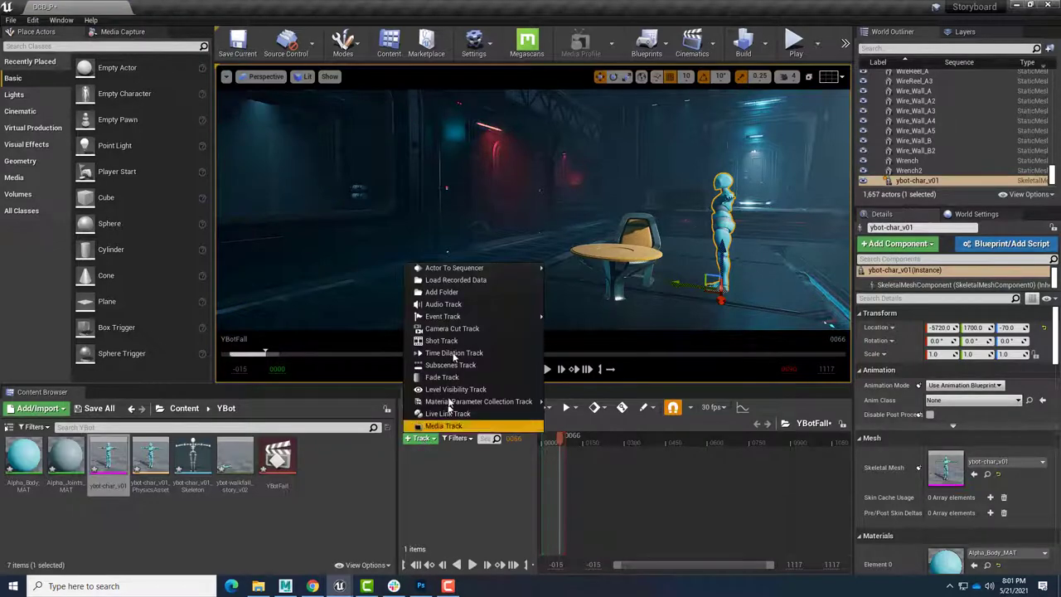
{"action": "mouse_move", "coordinate": [489, 268]}
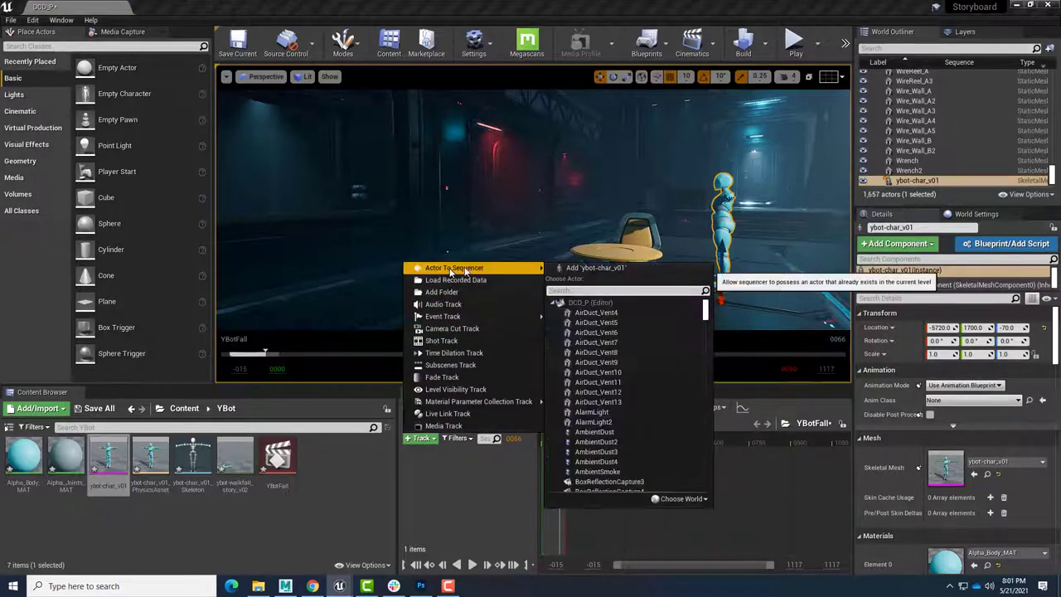
{"action": "left_click", "coordinate": [607, 268]}
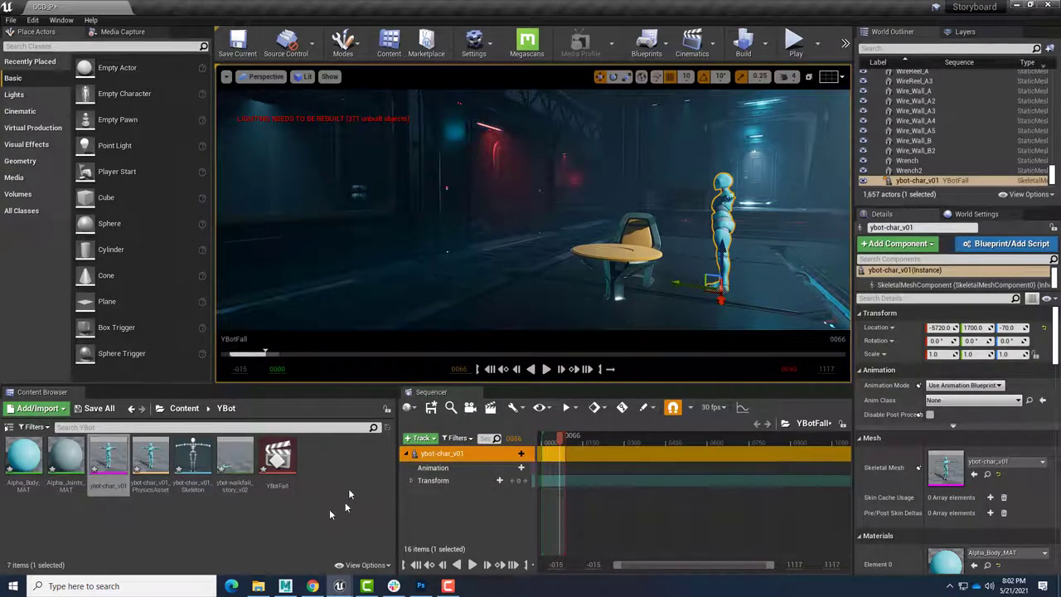
- Drag BotSitPhoneCall_v02.fbx from the export folder into the YBot content folder
{"action": "left_click", "coordinate": [257, 586]}
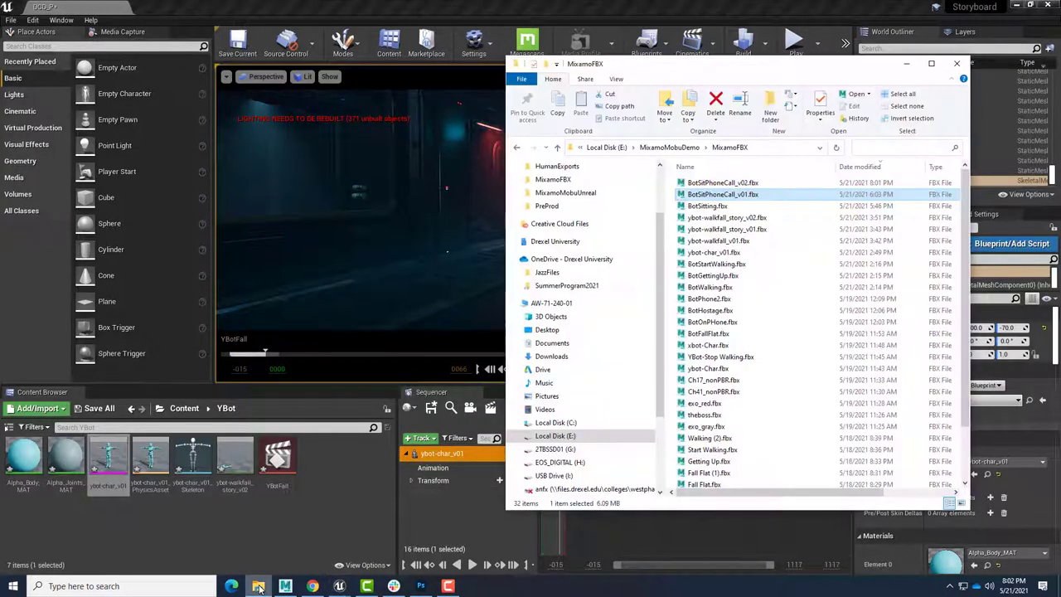
{"action": "left_click", "coordinate": [714, 183]}
{"action": "left_click_drag", "start_coordinate": [330, 471], "coordinate": [330, 471]}
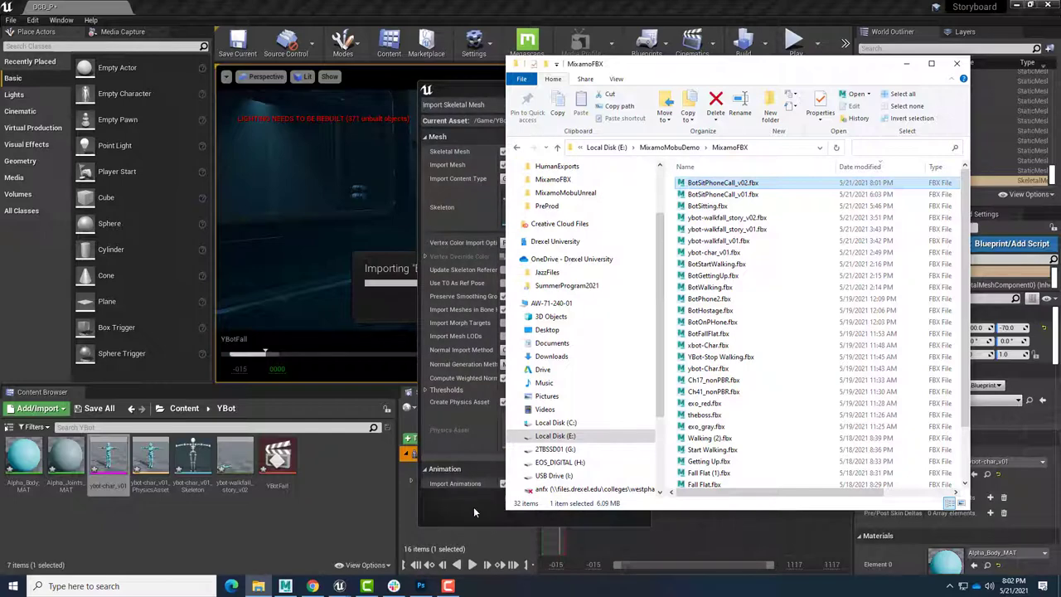
- Import it as animation only, without the mesh, with Animation Length set to Animated Time
{"action": "left_click", "coordinate": [473, 511]}
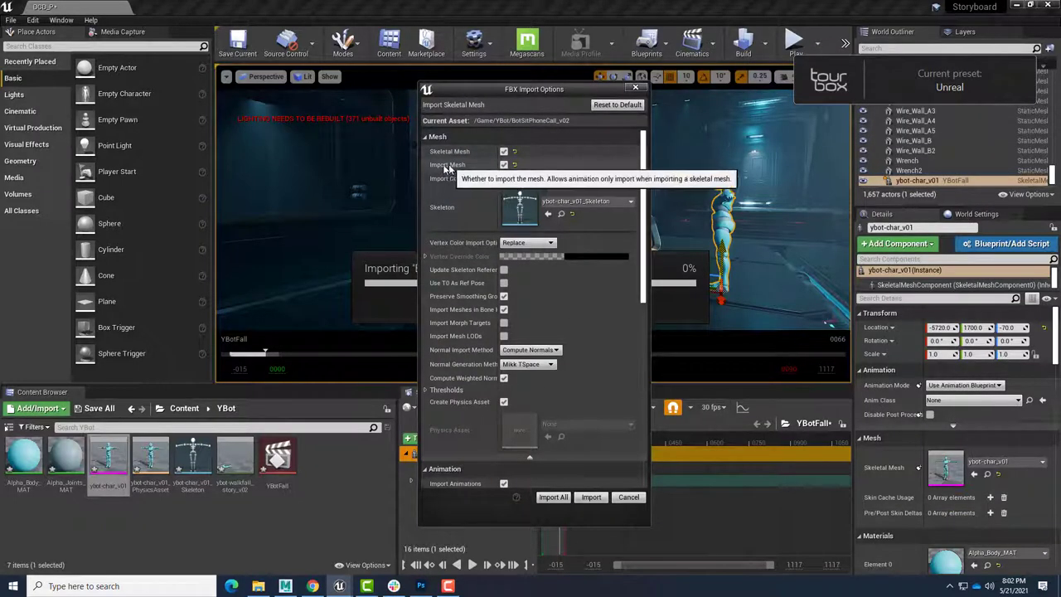
{"action": "left_click", "coordinate": [503, 164]}
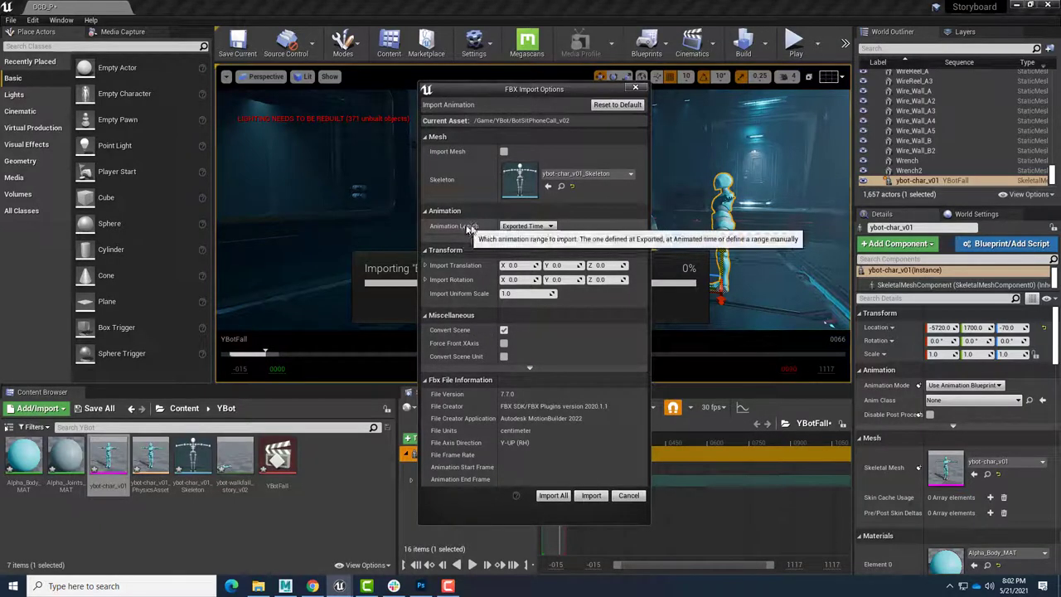
{"action": "left_click", "coordinate": [534, 227]}
{"action": "left_click", "coordinate": [520, 242]}
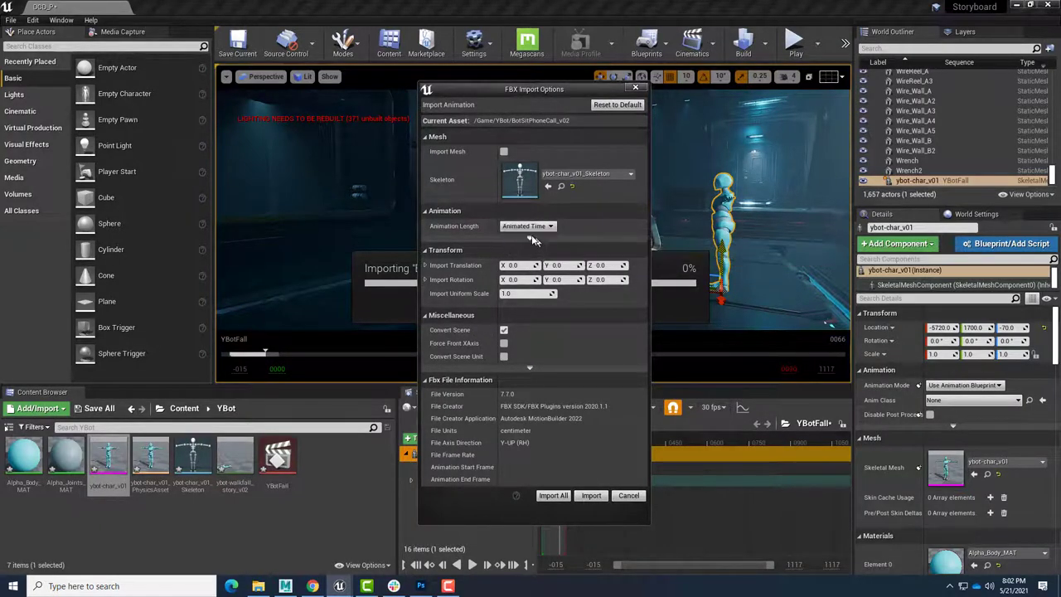
{"action": "left_click", "coordinate": [590, 496]}
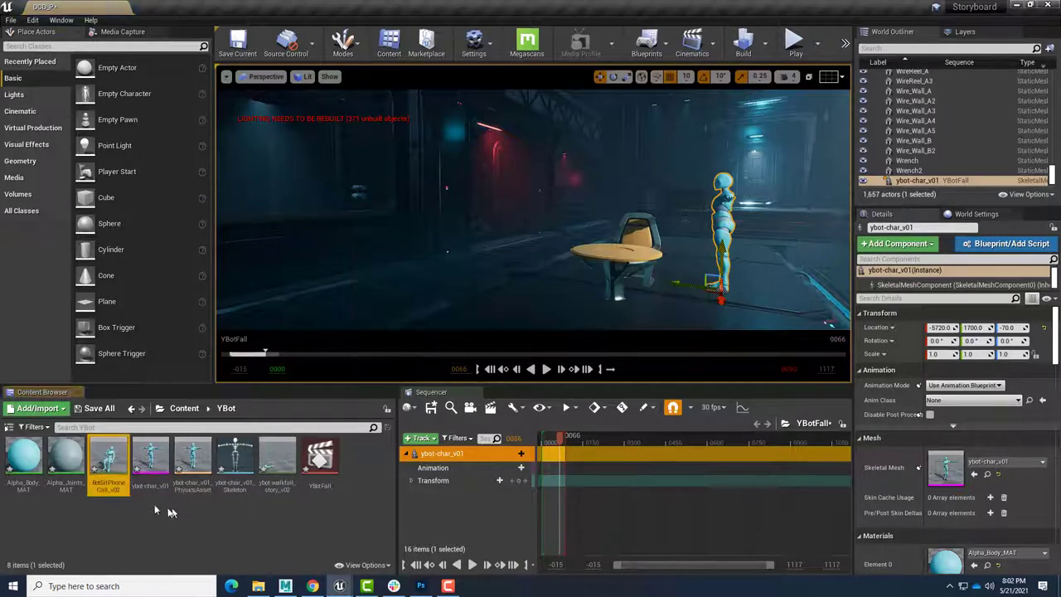
- Add BotSitPhoneCall_v02 to ybot-char_v01's Animation track, nudge it earlier, and scrub to check the seated pose
{"action": "left_click_drag", "start_coordinate": [110, 469], "coordinate": [594, 466]}
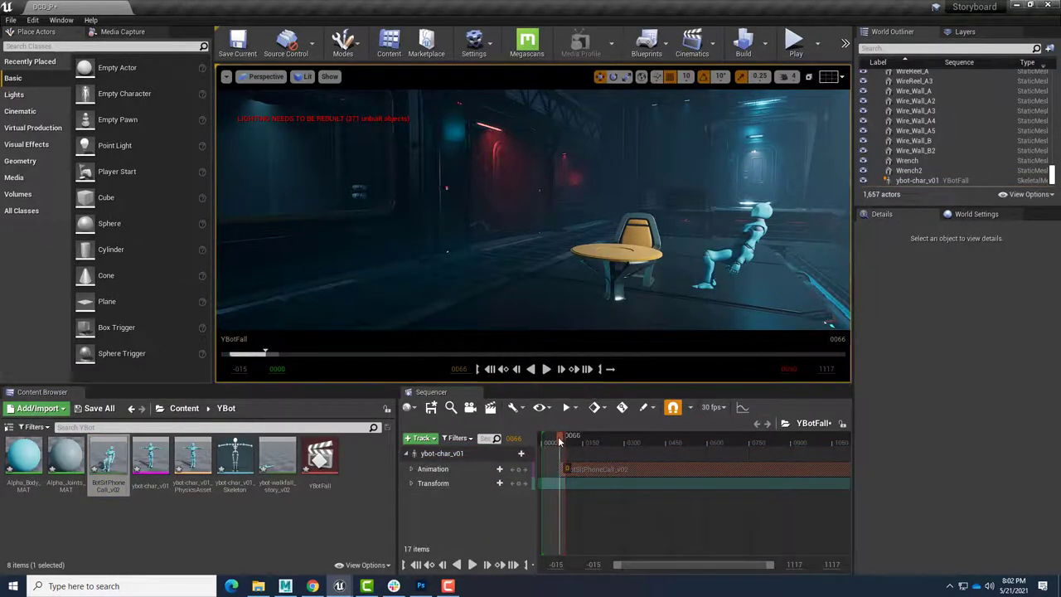
{"action": "left_click_drag", "start_coordinate": [559, 441], "coordinate": [554, 441]}
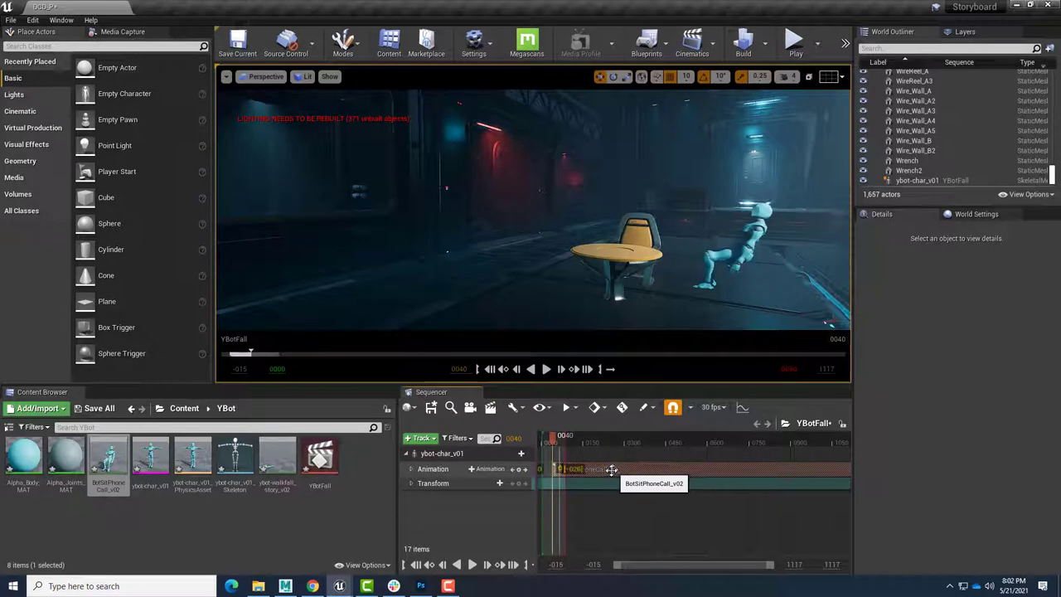
{"action": "left_click_drag", "start_coordinate": [611, 470], "coordinate": [602, 469]}
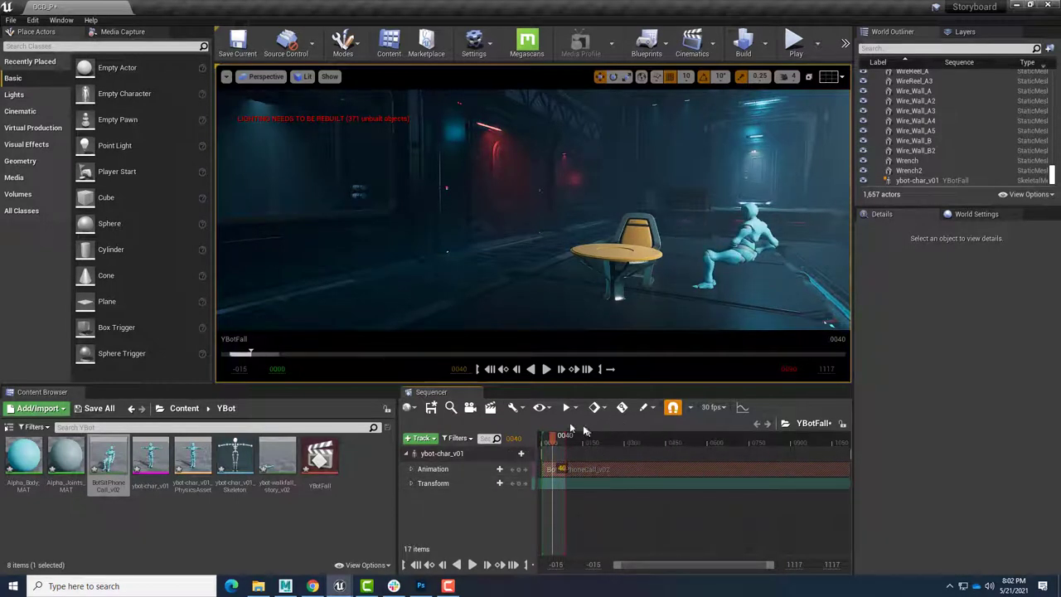
{"action": "mouse_move", "coordinate": [555, 445]}
{"action": "left_mouse_down"}
{"action": "mouse_move", "coordinate": [740, 437]}
{"action": "mouse_move", "coordinate": [553, 452]}
{"action": "left_mouse_up"}
- Move and rotate ybot-char_v01 into the chair facing the table, at location -5680, 1830, -70
{"action": "left_click", "coordinate": [748, 248]}
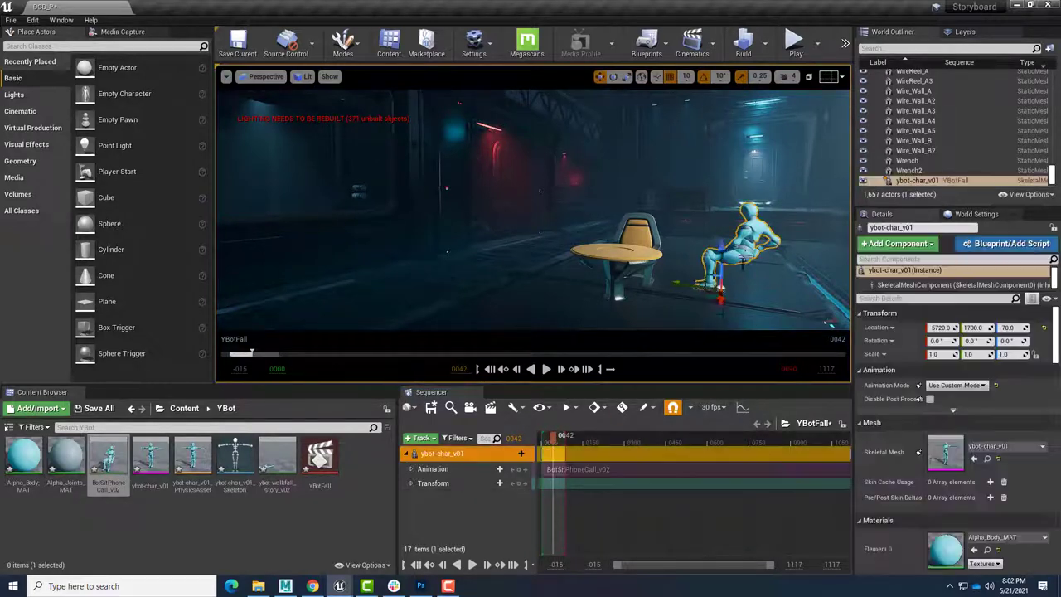
{"action": "left_click_drag", "start_coordinate": [685, 288], "coordinate": [585, 279]}
{"action": "key", "text": "e"}
{"action": "key", "text": "w"}
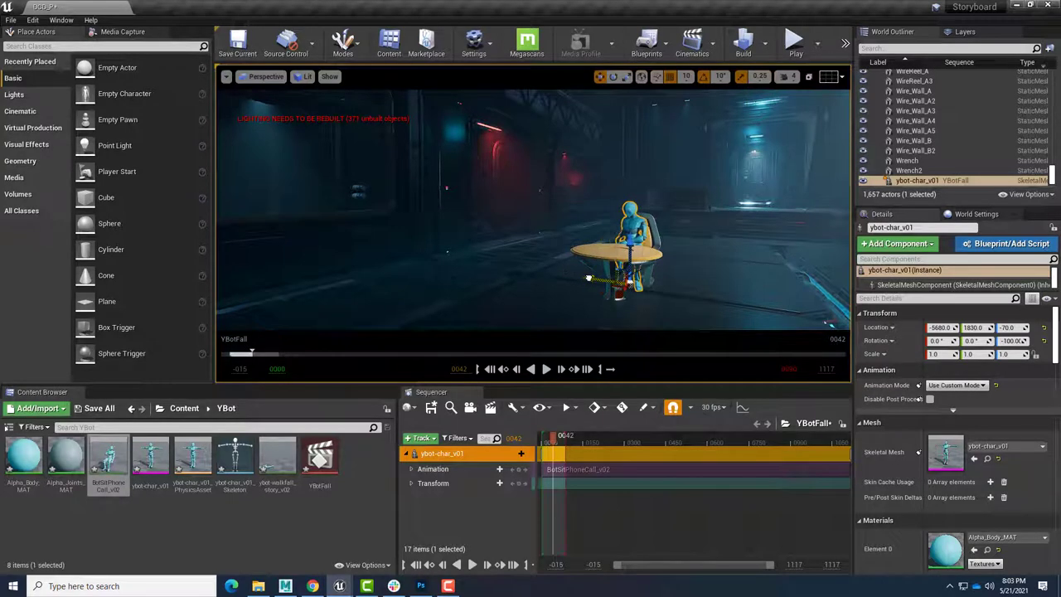
{"action": "scroll", "coordinate": [587, 277], "scroll_direction": "up", "scroll_amount": 6}
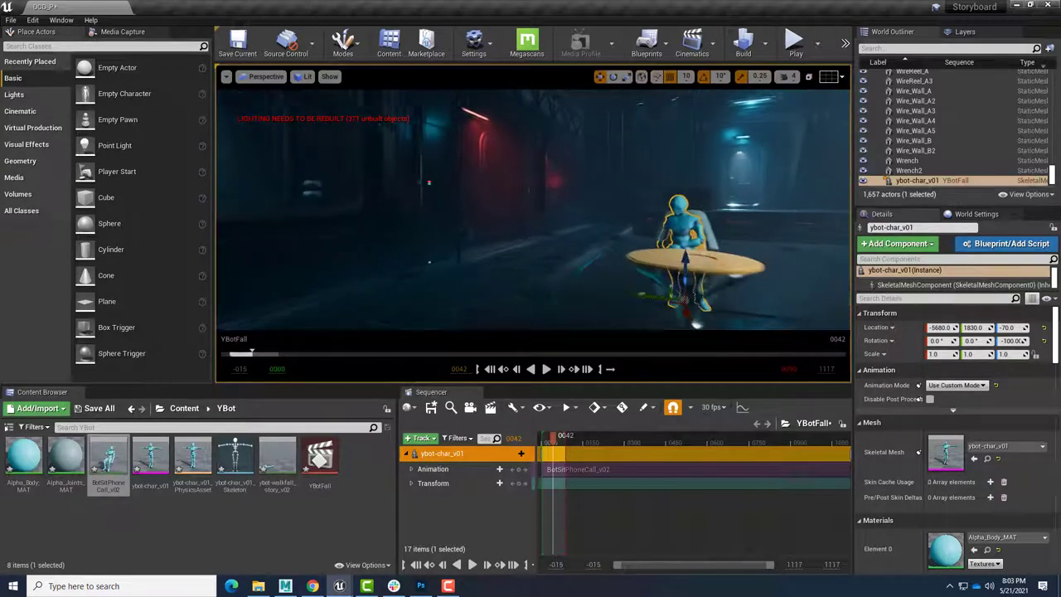
{"action": "right_click_drag", "start_coordinate": [610, 224], "coordinate": [583, 230]}
{"action": "right_click_drag", "start_coordinate": [746, 262], "coordinate": [761, 263]}
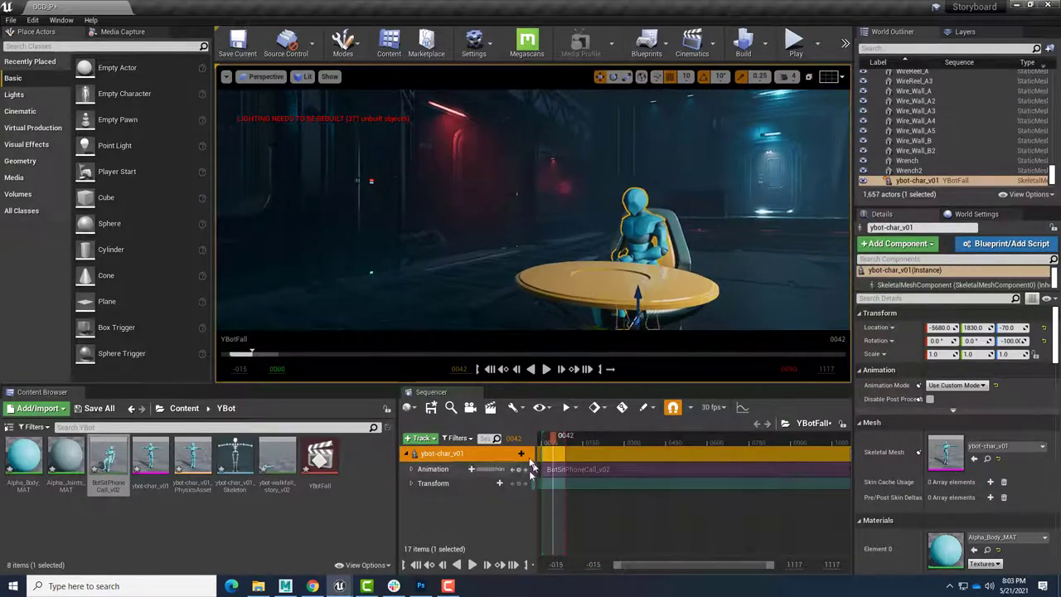
- Play the YBotFall sequence, stop it, edit the end frame, and replay it past frame 143
{"action": "left_click", "coordinate": [471, 563]}
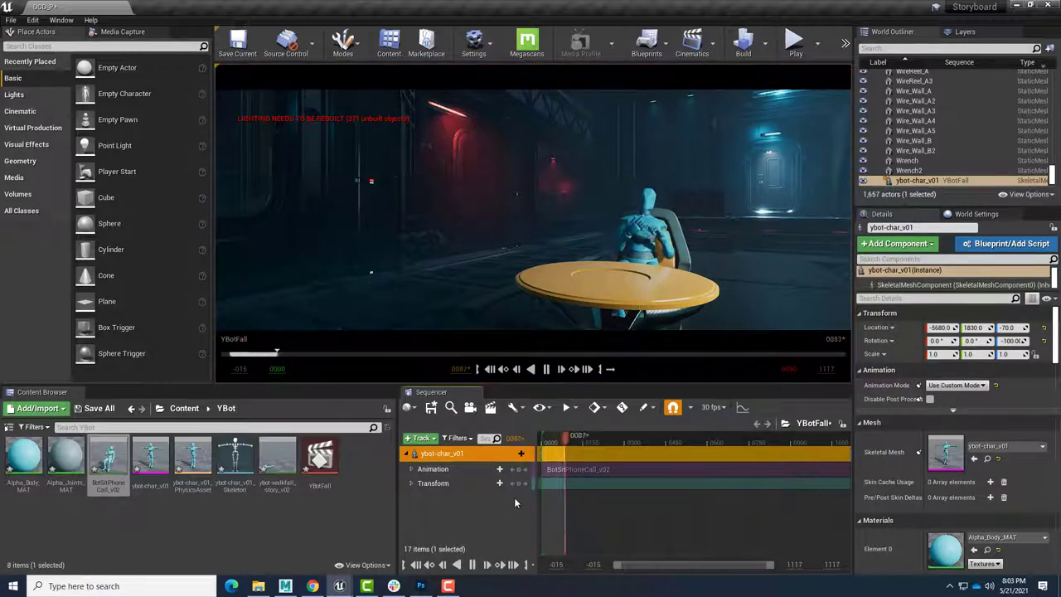
{"action": "key", "text": "space"}
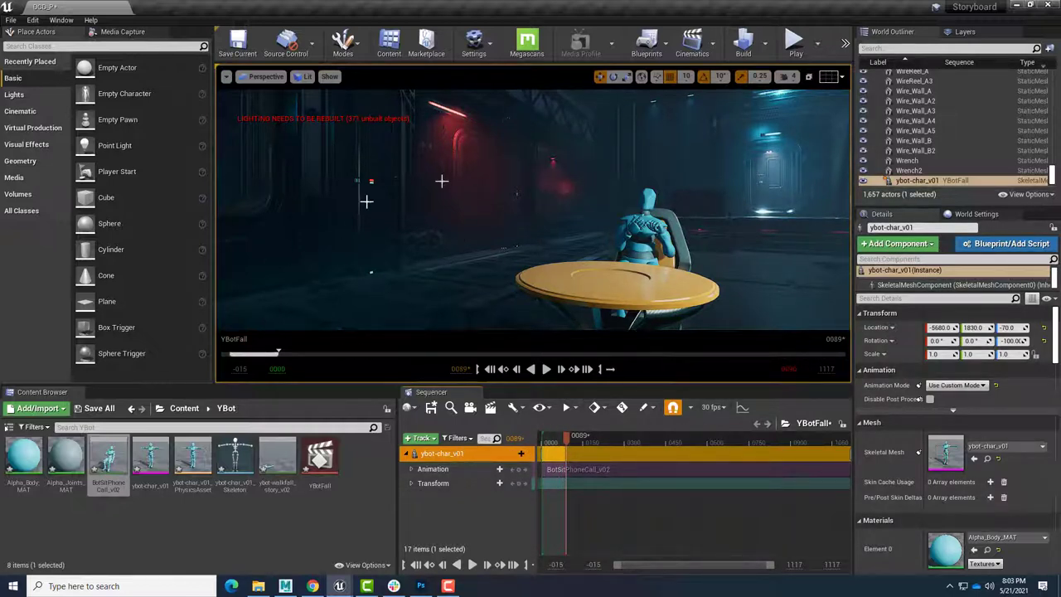
{"action": "left_click", "coordinate": [792, 372]}
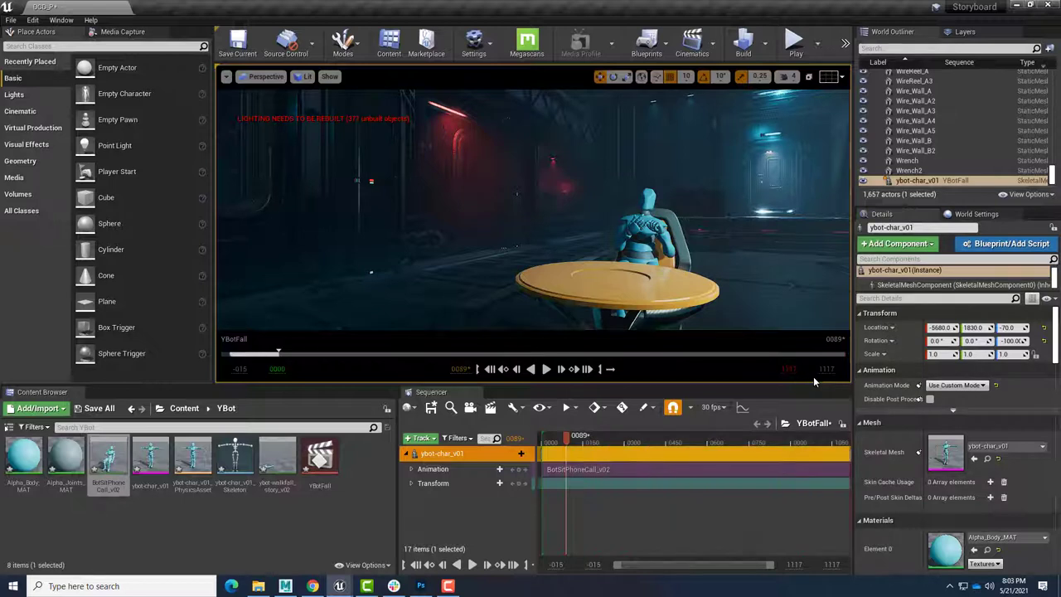
{"action": "left_click", "coordinate": [471, 565]}
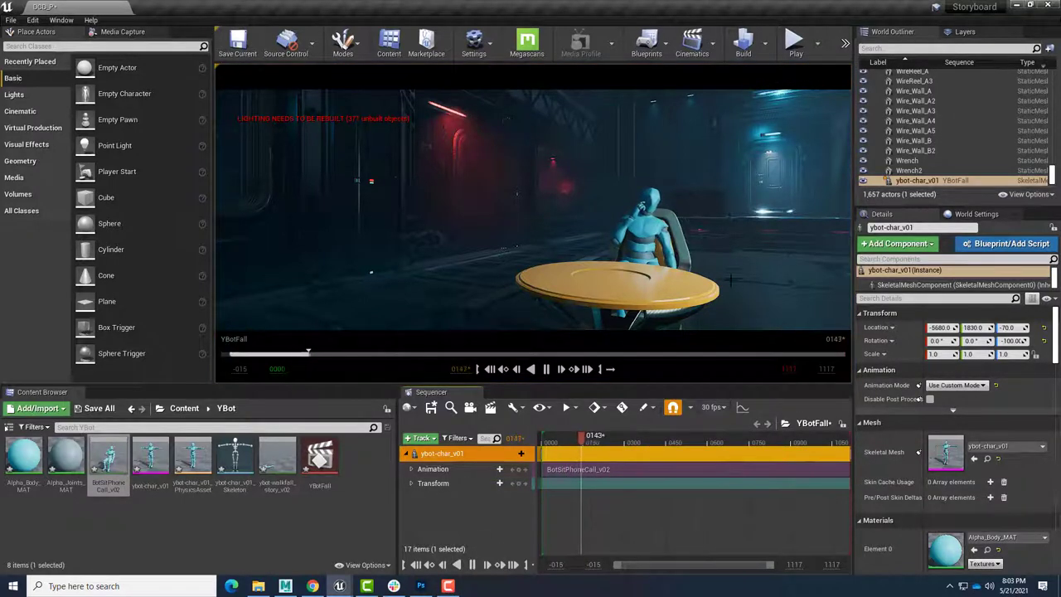